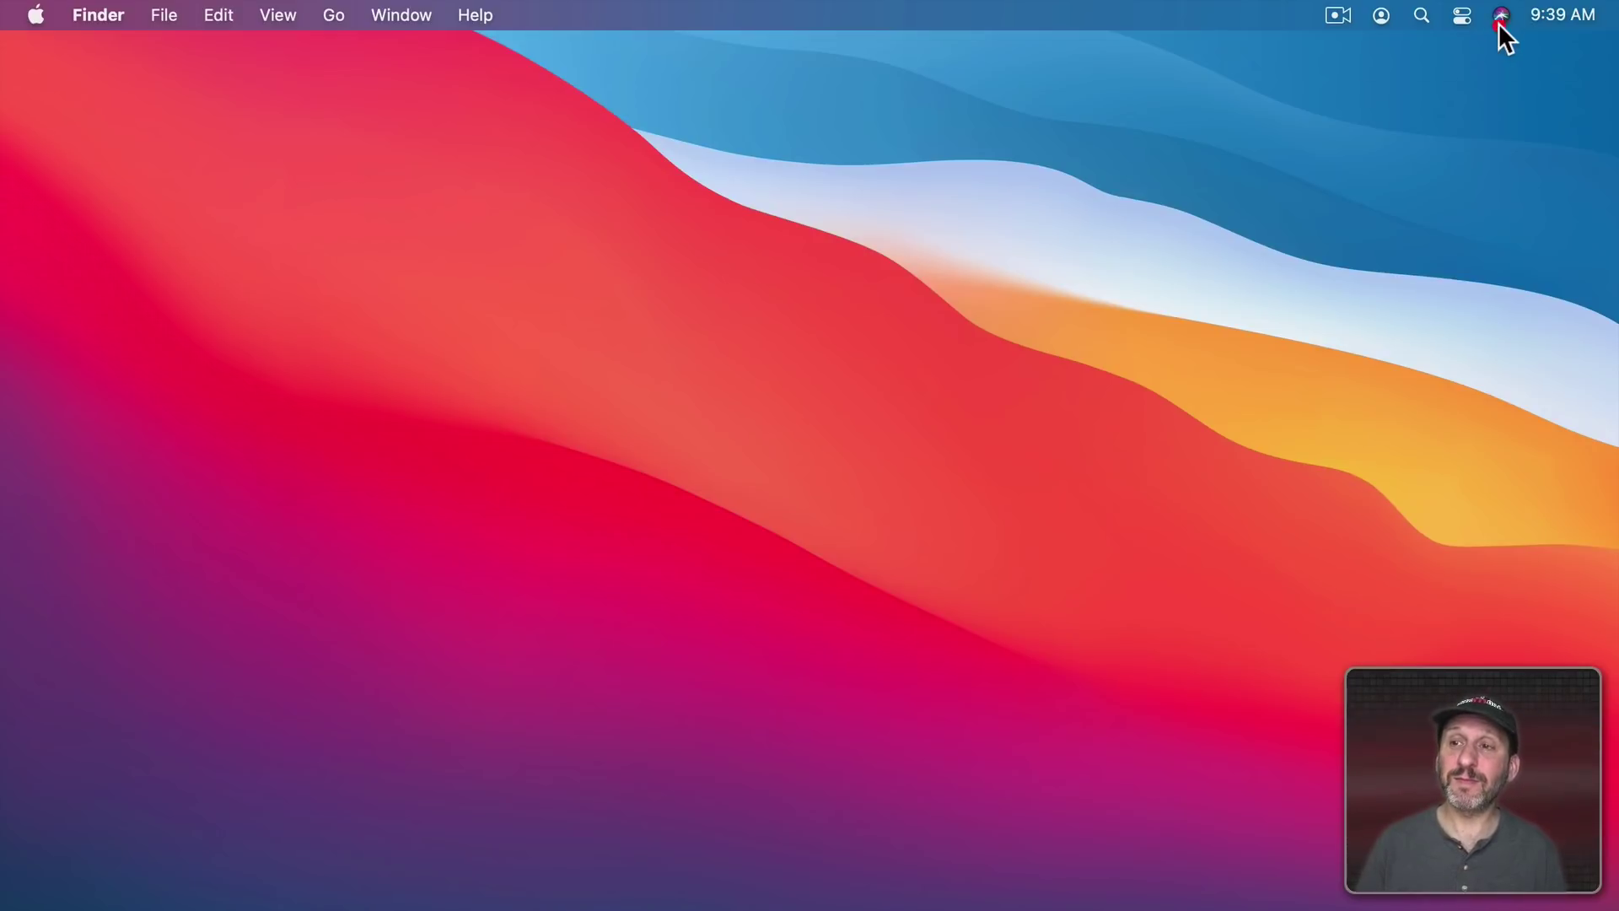
Step: Ask Siri for the local weather forecast, and start another spoken request from its results
{"action": "left_click", "coordinate": [1502, 16]}
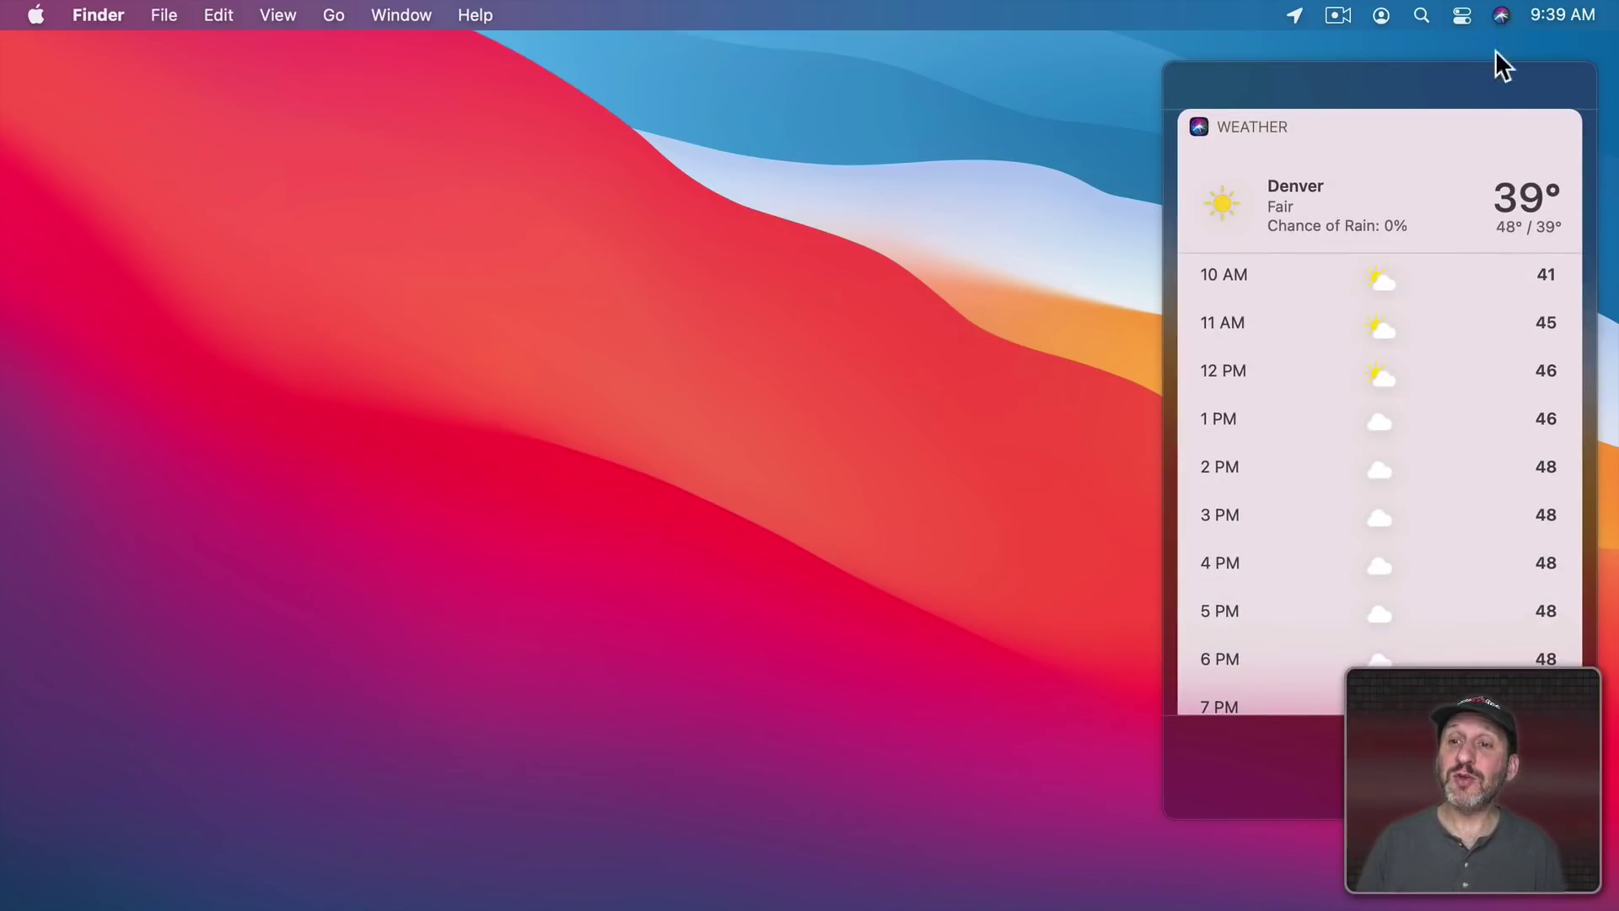
{"action": "left_click", "coordinate": [1321, 229]}
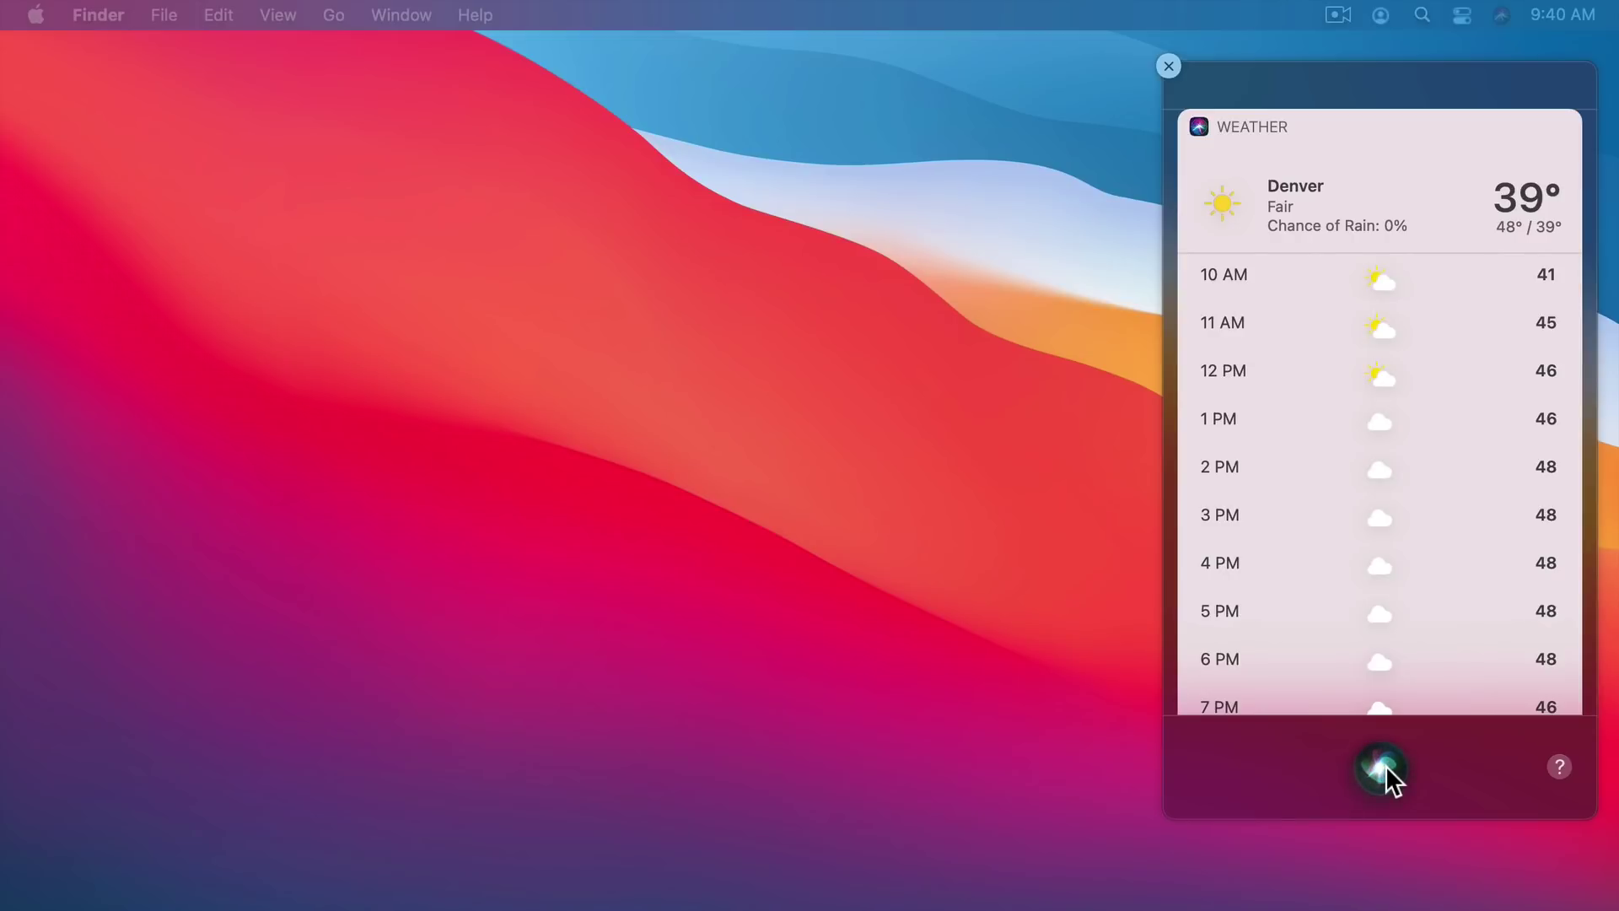
{"action": "left_click", "coordinate": [1385, 765]}
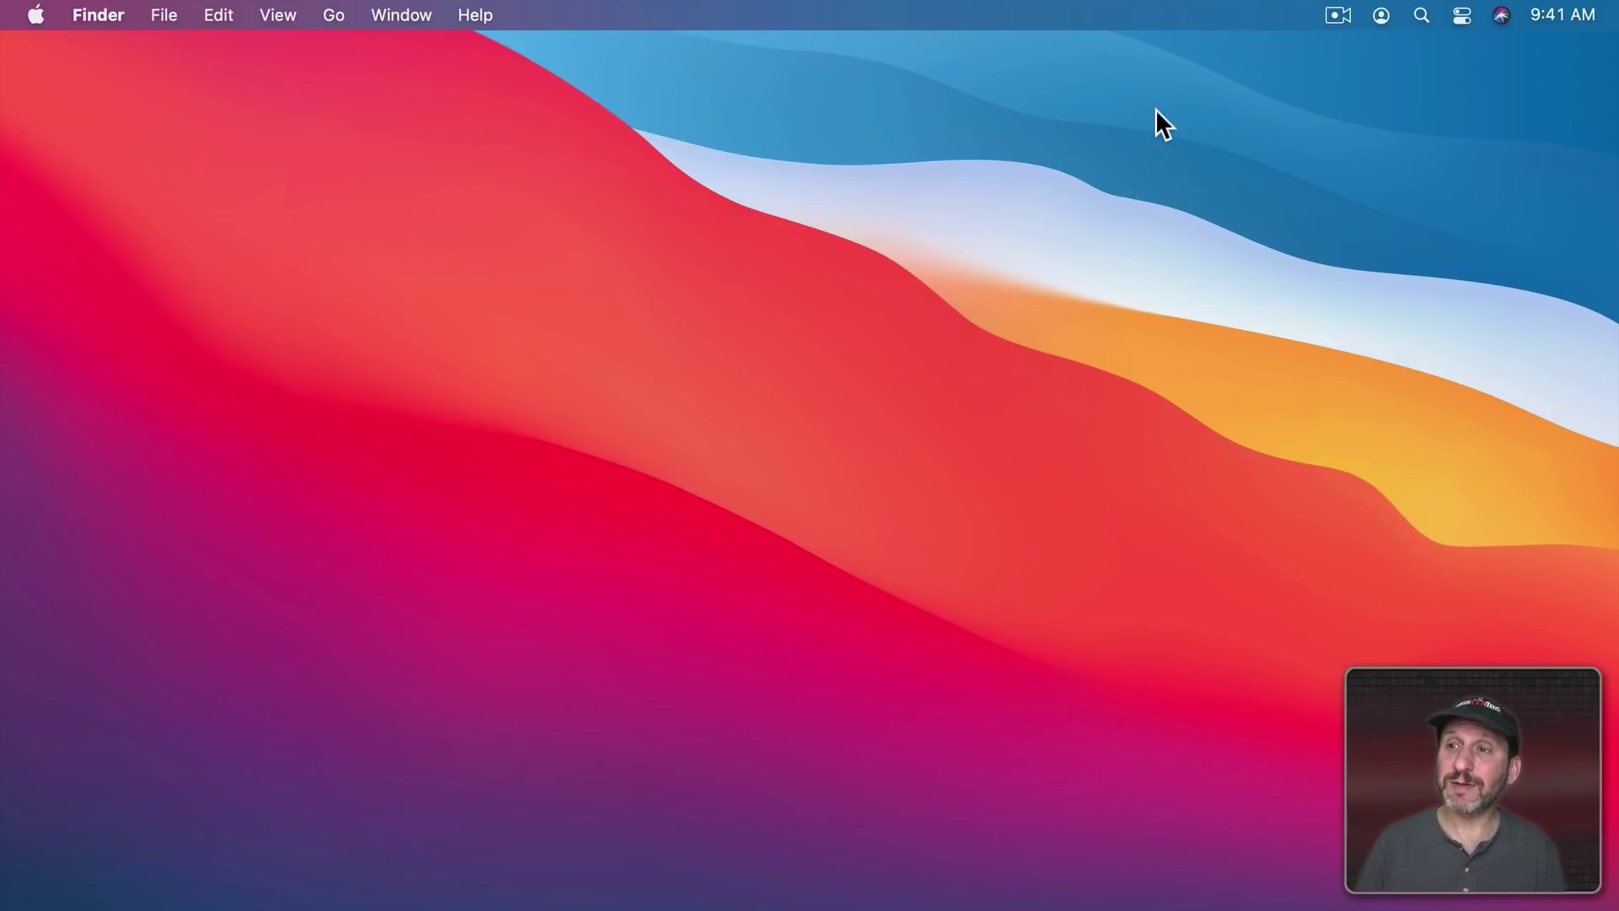
Step: Ask Siri to launch Calendar, and quit it
{"action": "left_click", "coordinate": [1502, 15]}
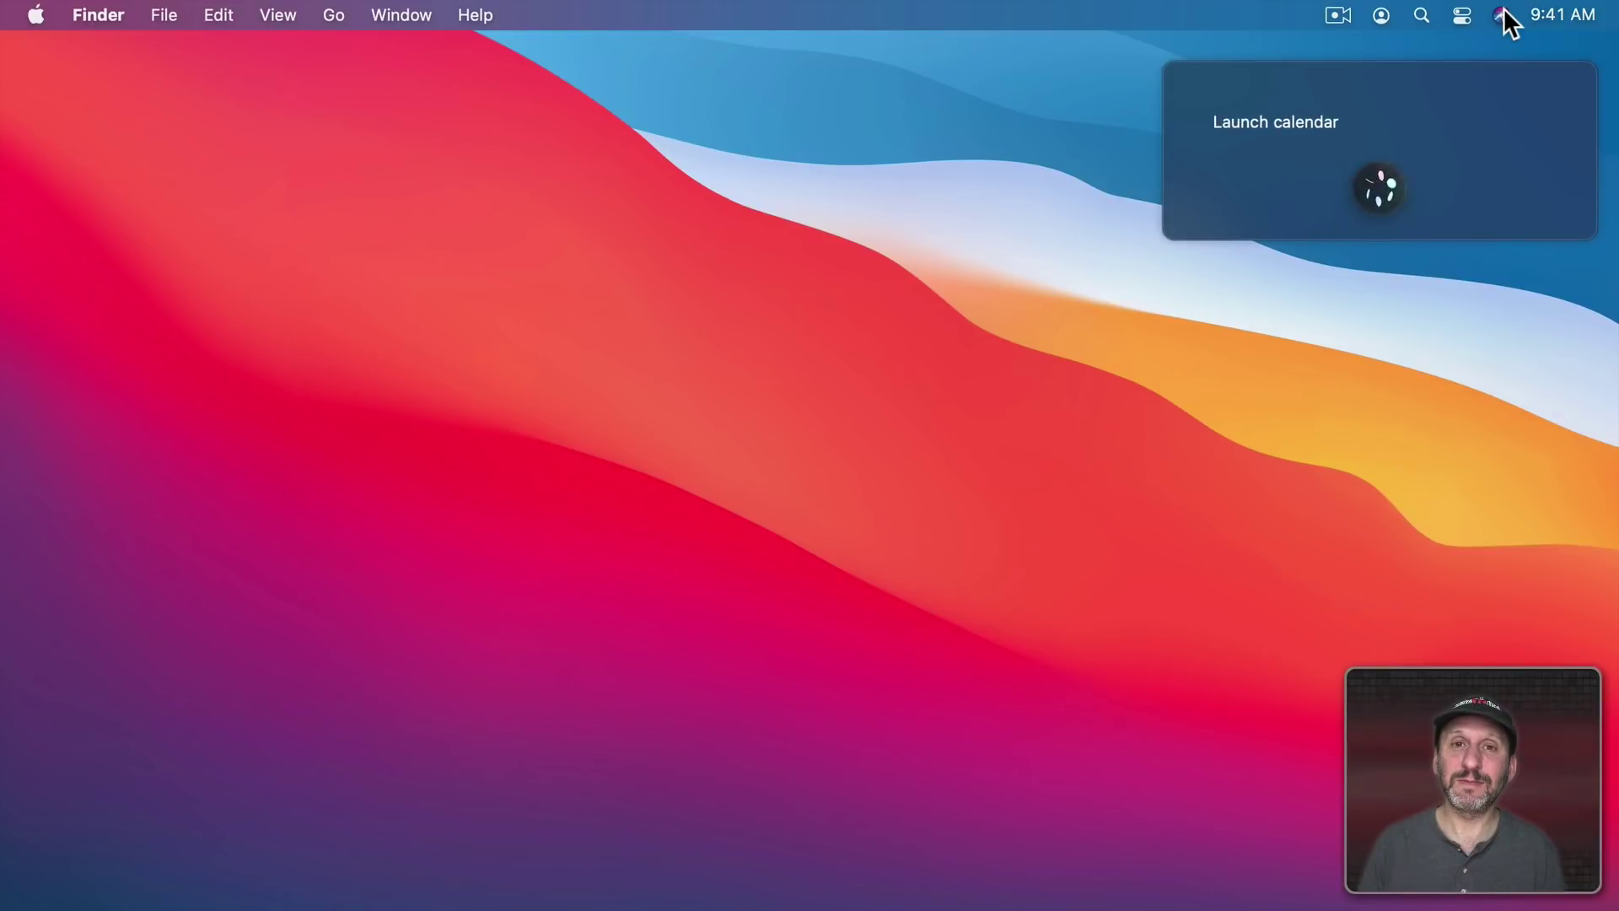
{"action": "key", "text": "super+q"}
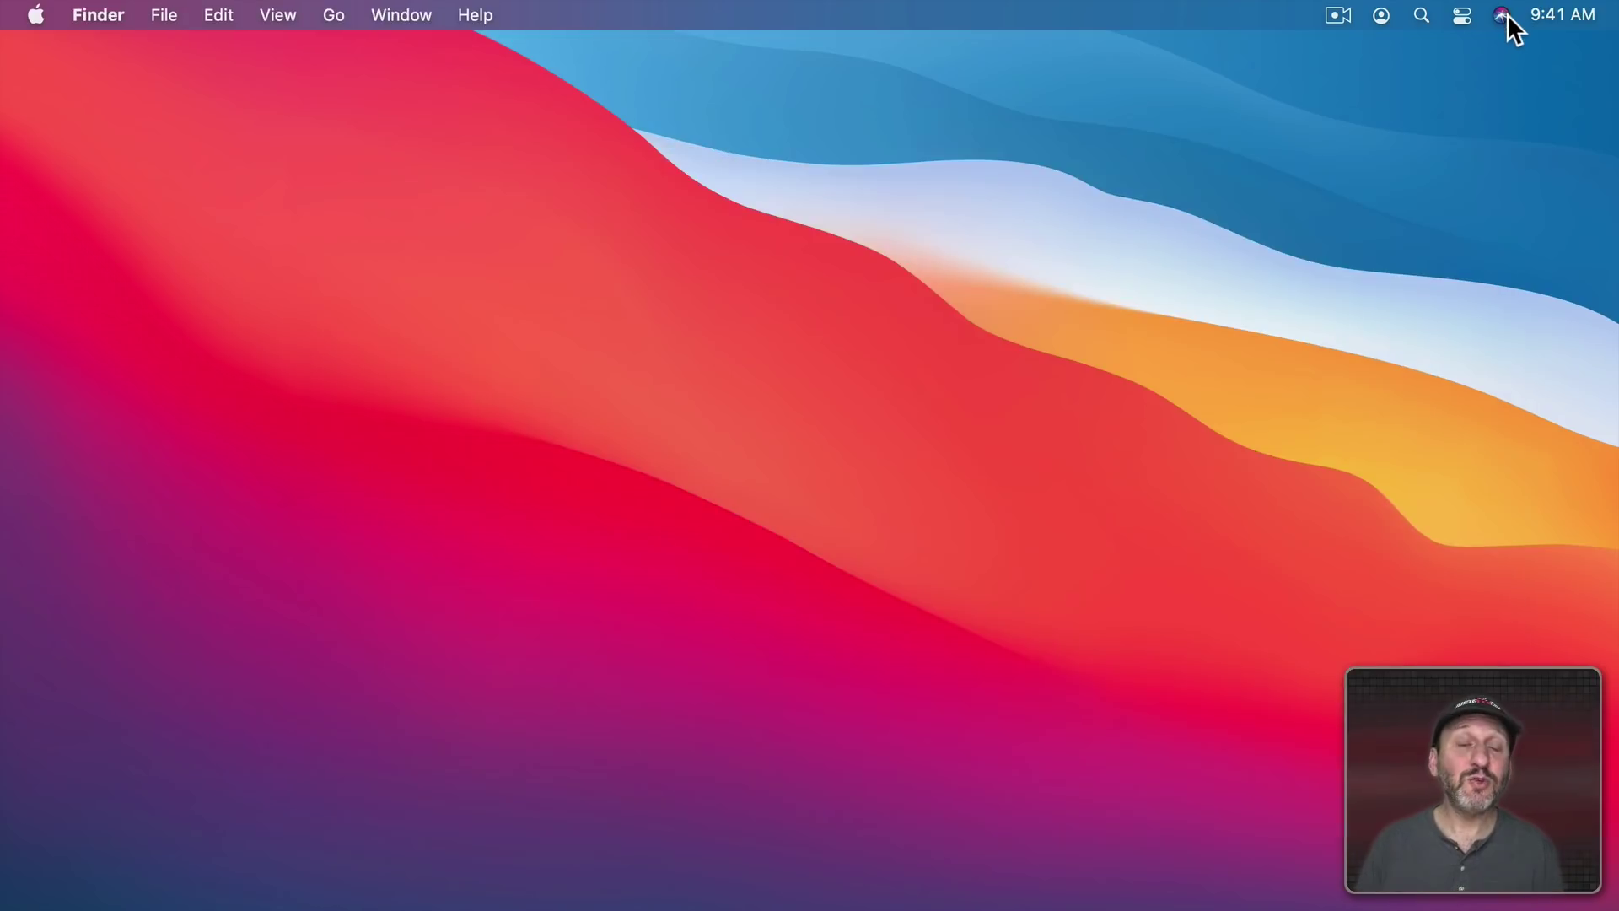
Step: Ask Siri for the most recent Numbers files and for the Project Alpha folder, and close the folder window
{"action": "left_click", "coordinate": [1502, 15]}
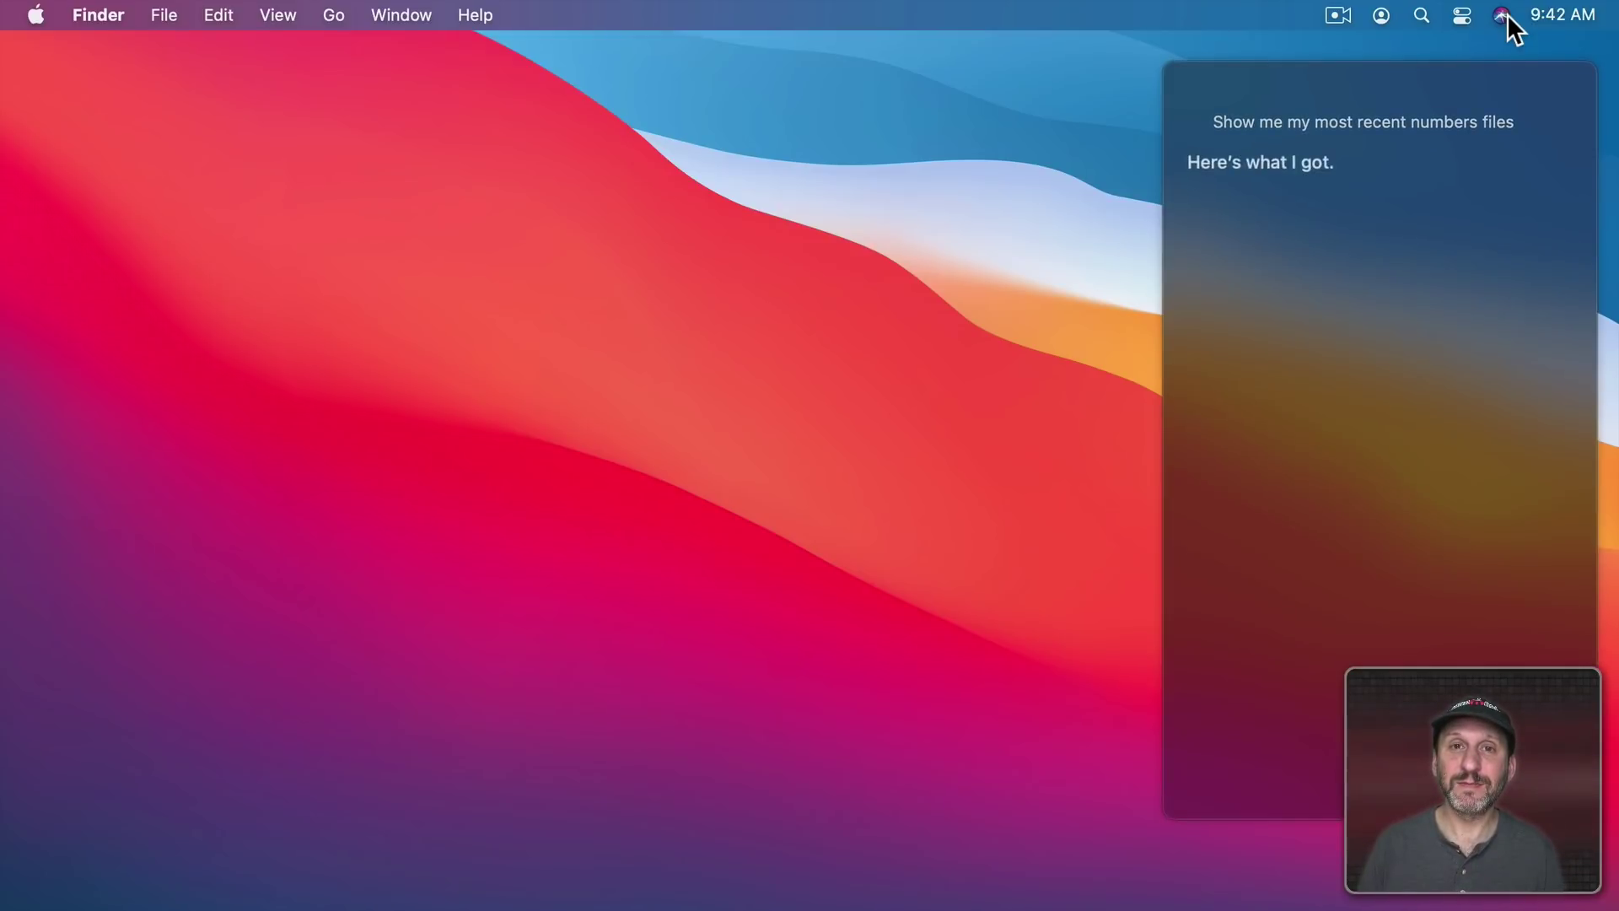
{"action": "left_click", "coordinate": [1288, 248]}
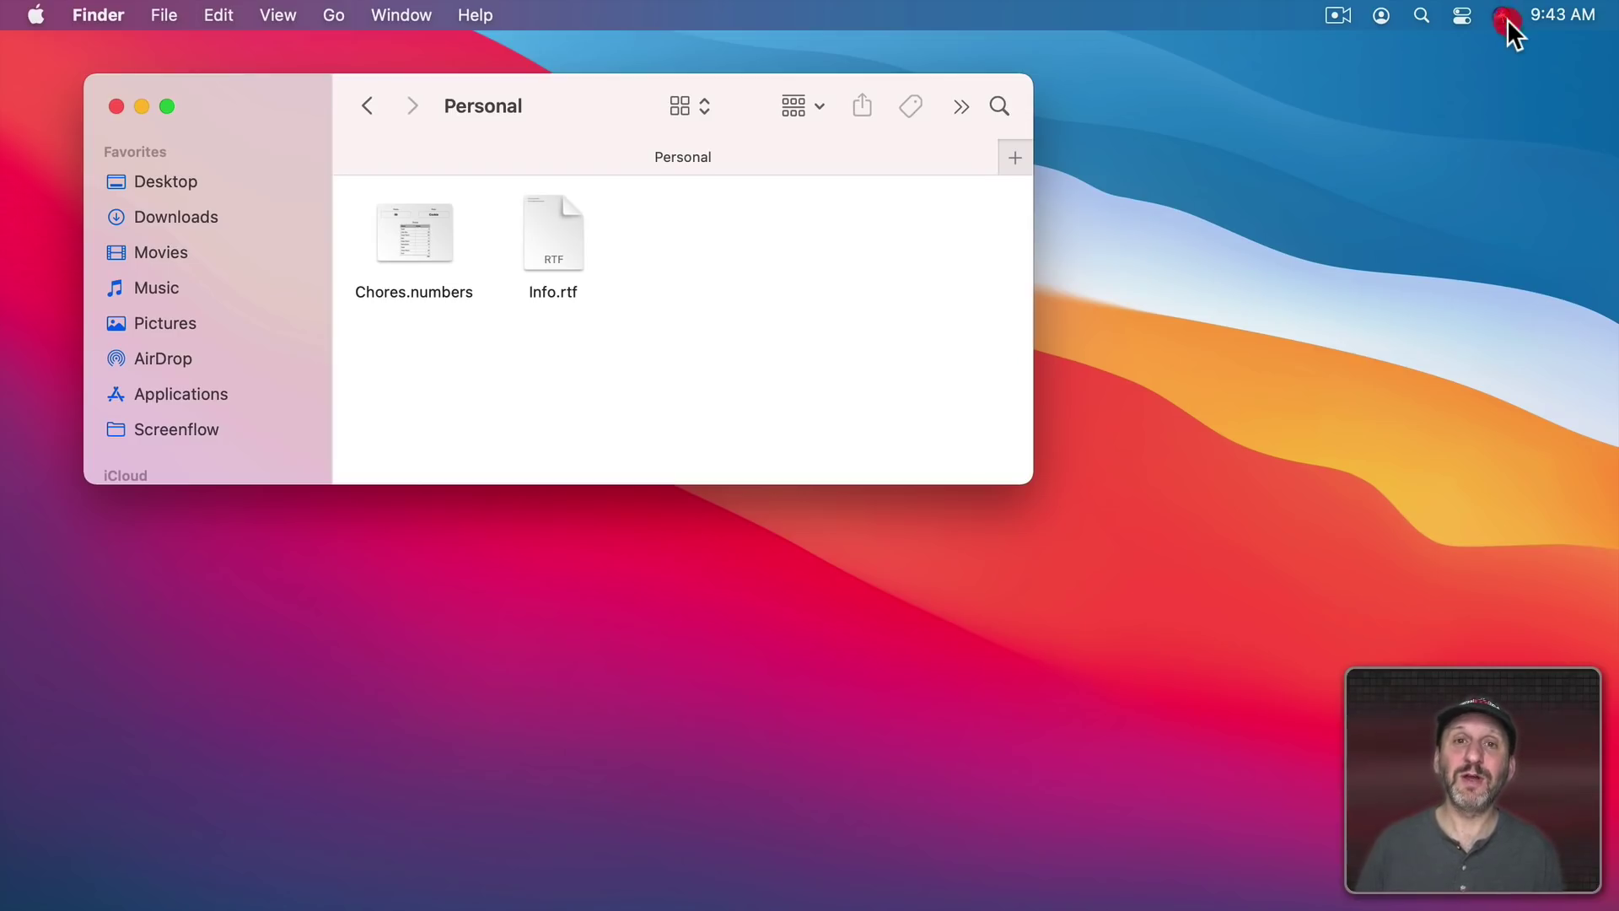
{"action": "left_click", "coordinate": [1504, 16]}
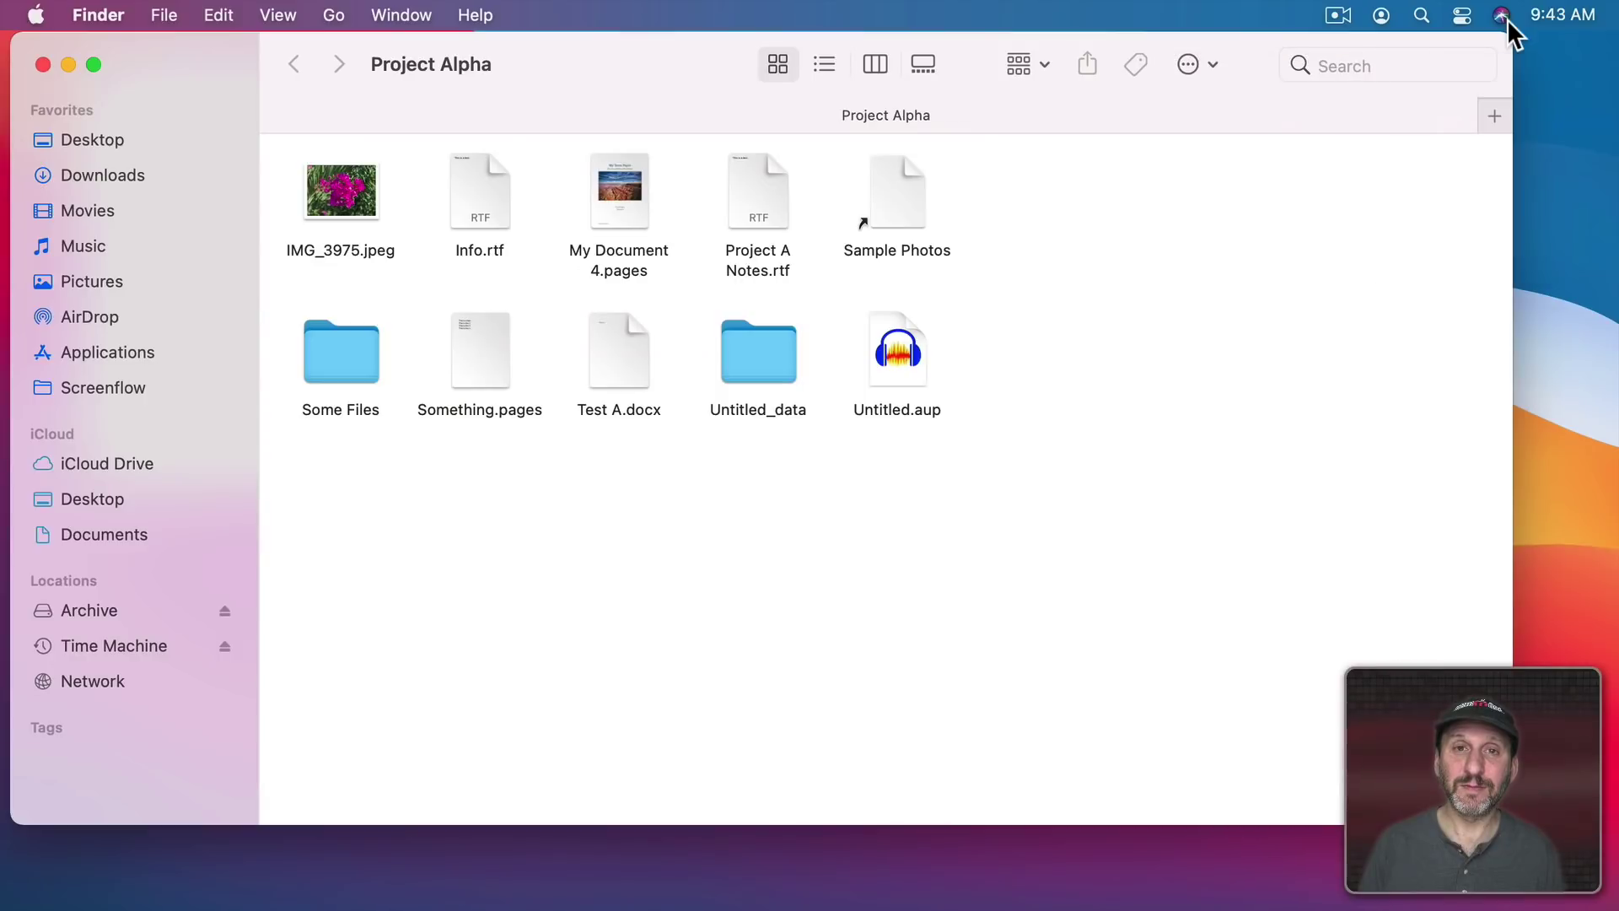
{"action": "key", "text": "super+w"}
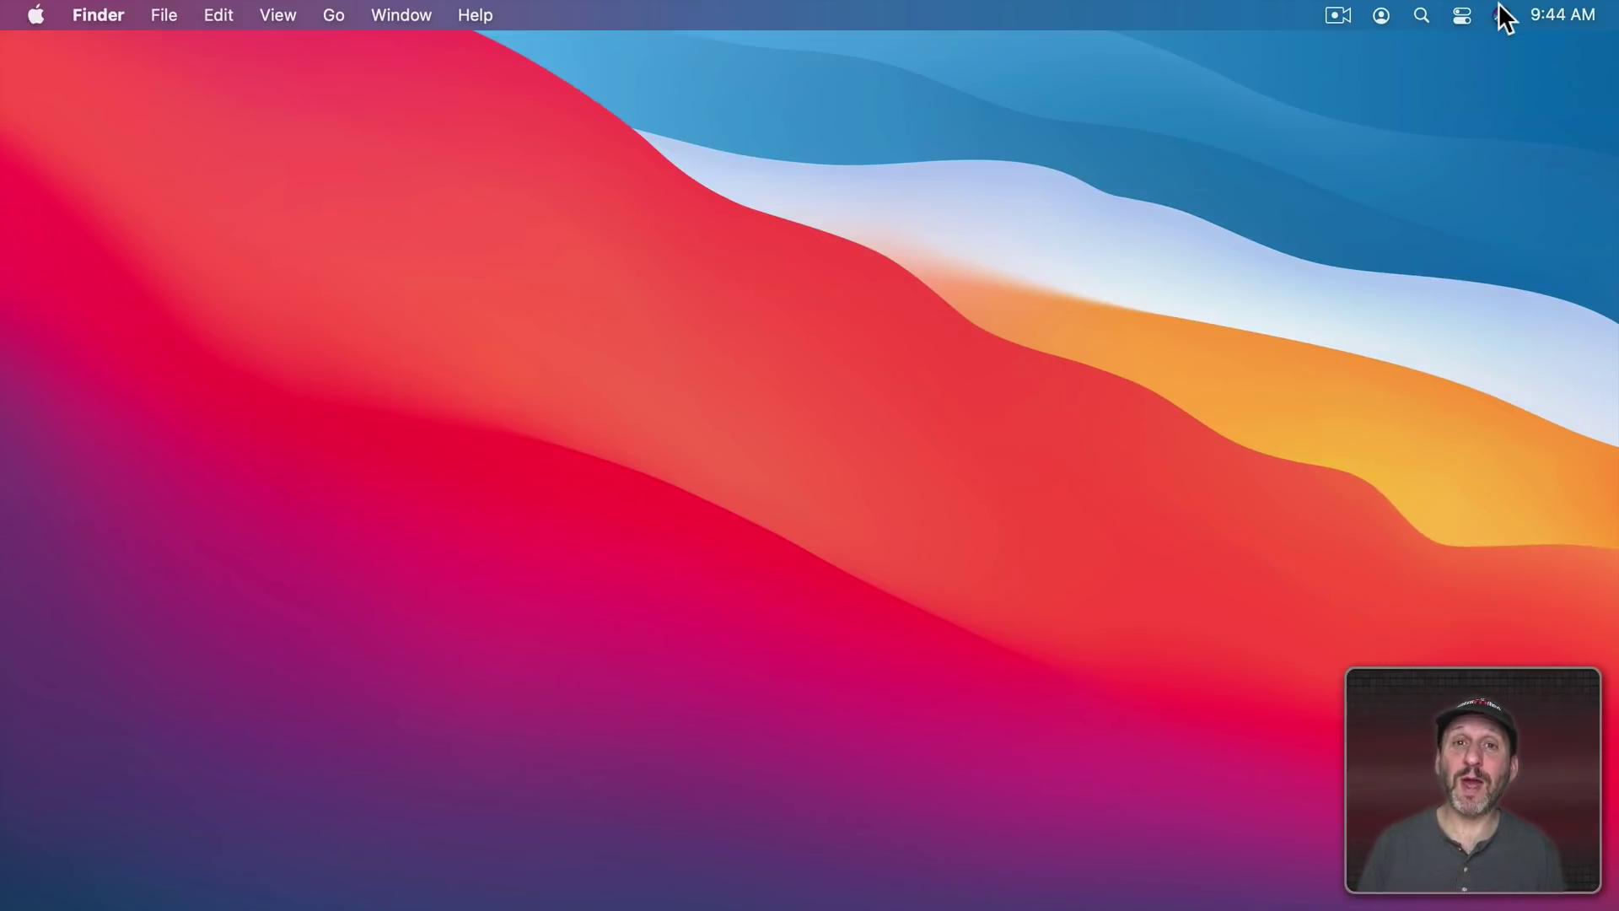
Step: Ask Siri to search the web for Civil War history, and dismiss the results
{"action": "left_click", "coordinate": [1500, 12]}
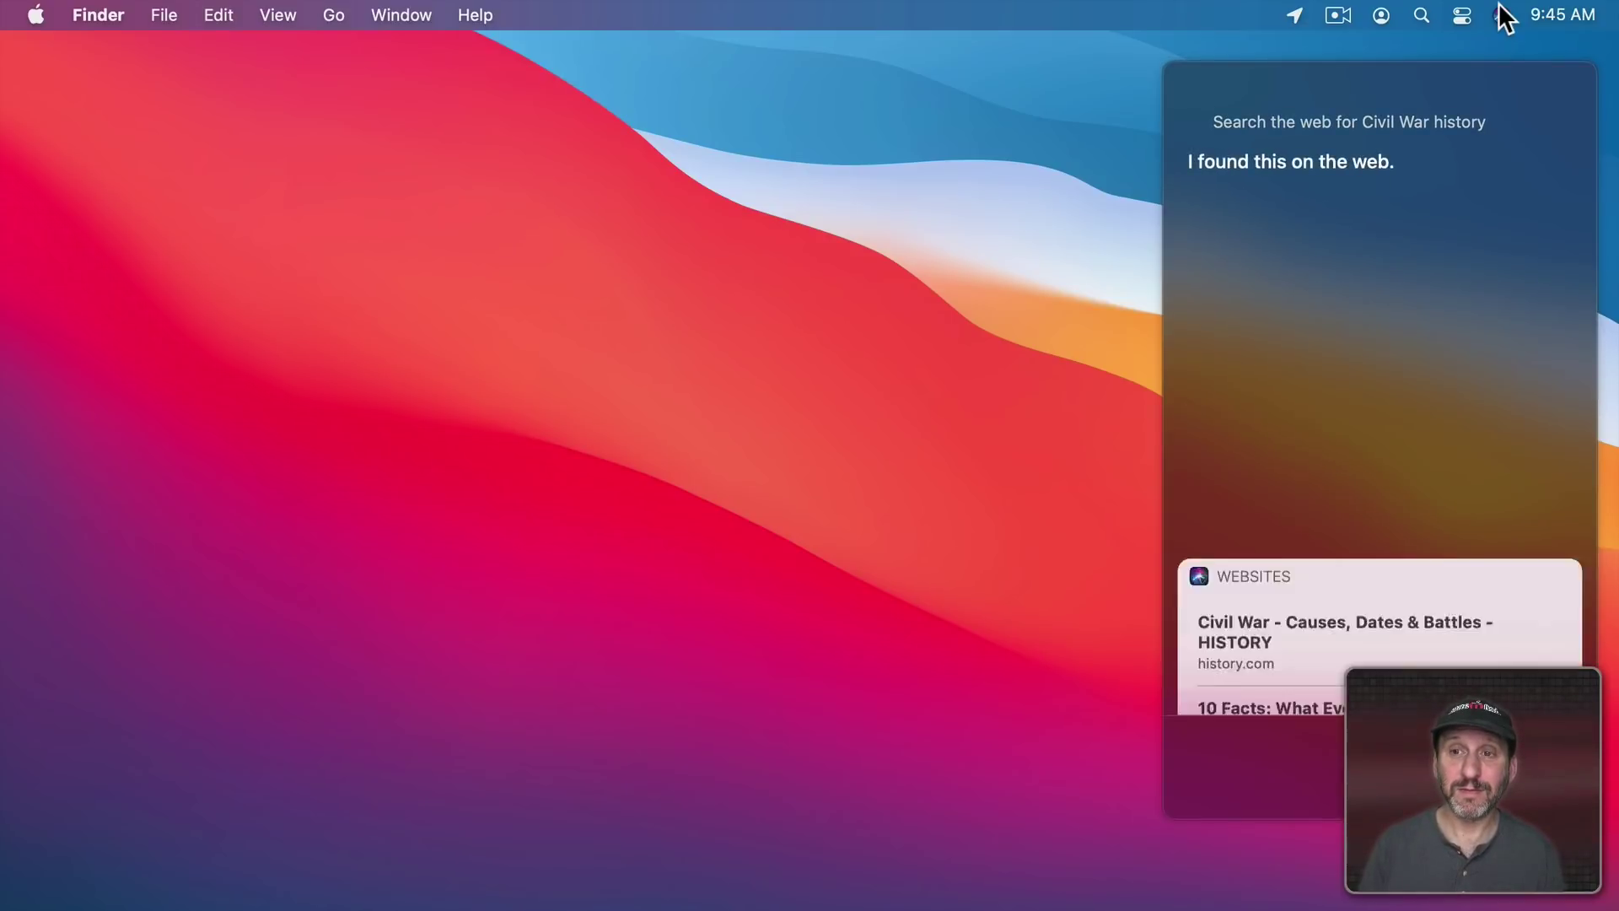
{"action": "left_click", "coordinate": [1500, 14]}
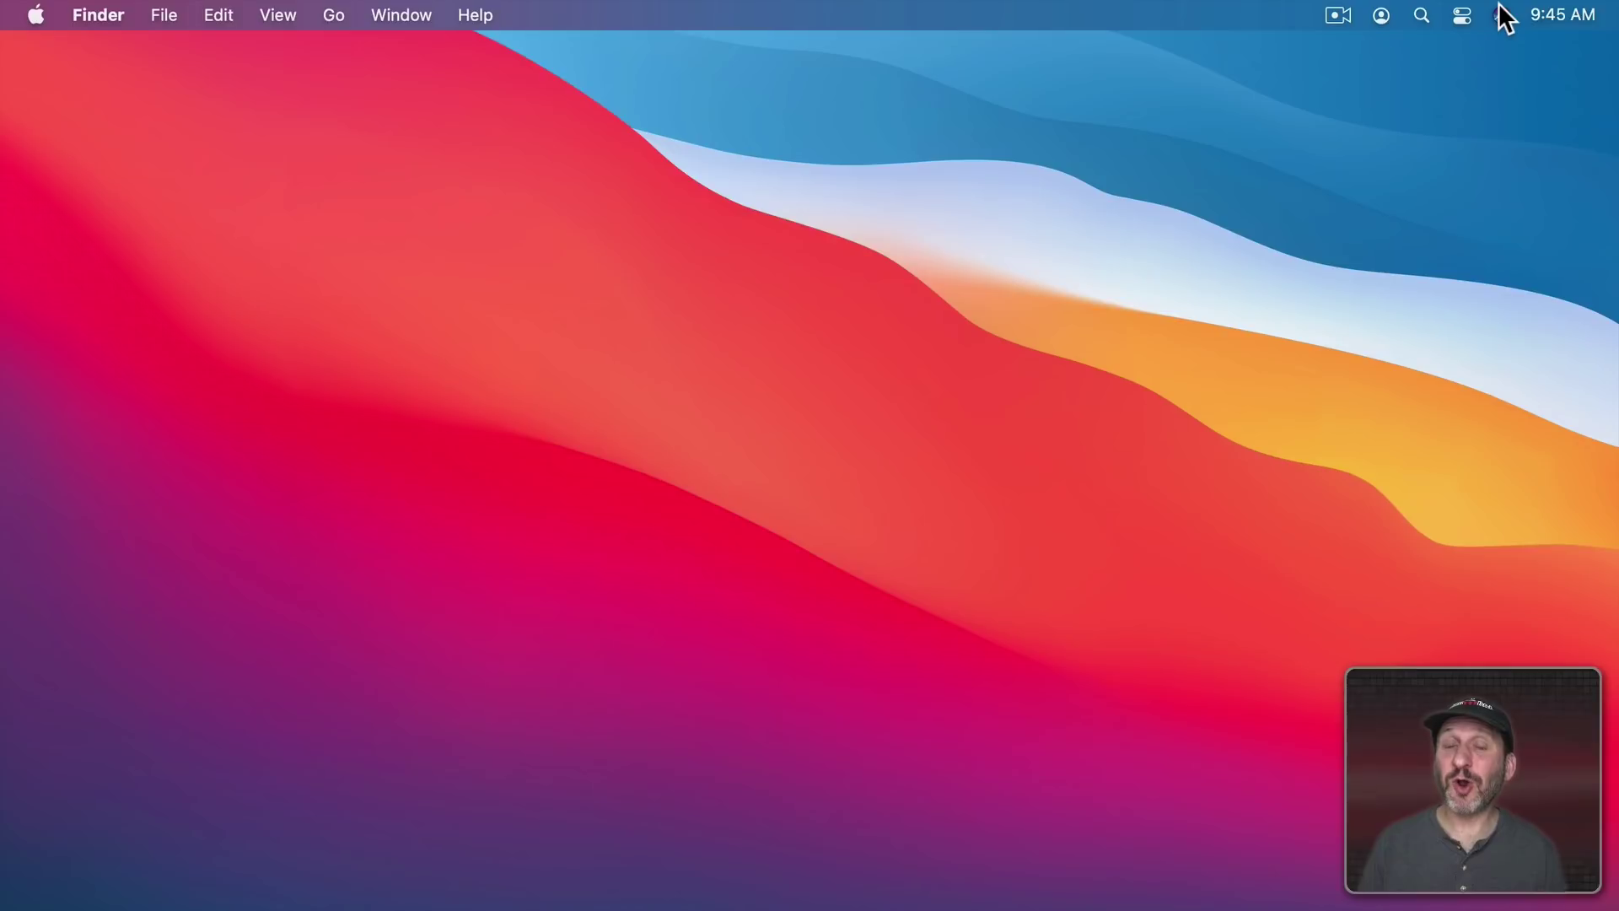
{"action": "left_click", "coordinate": [1499, 5]}
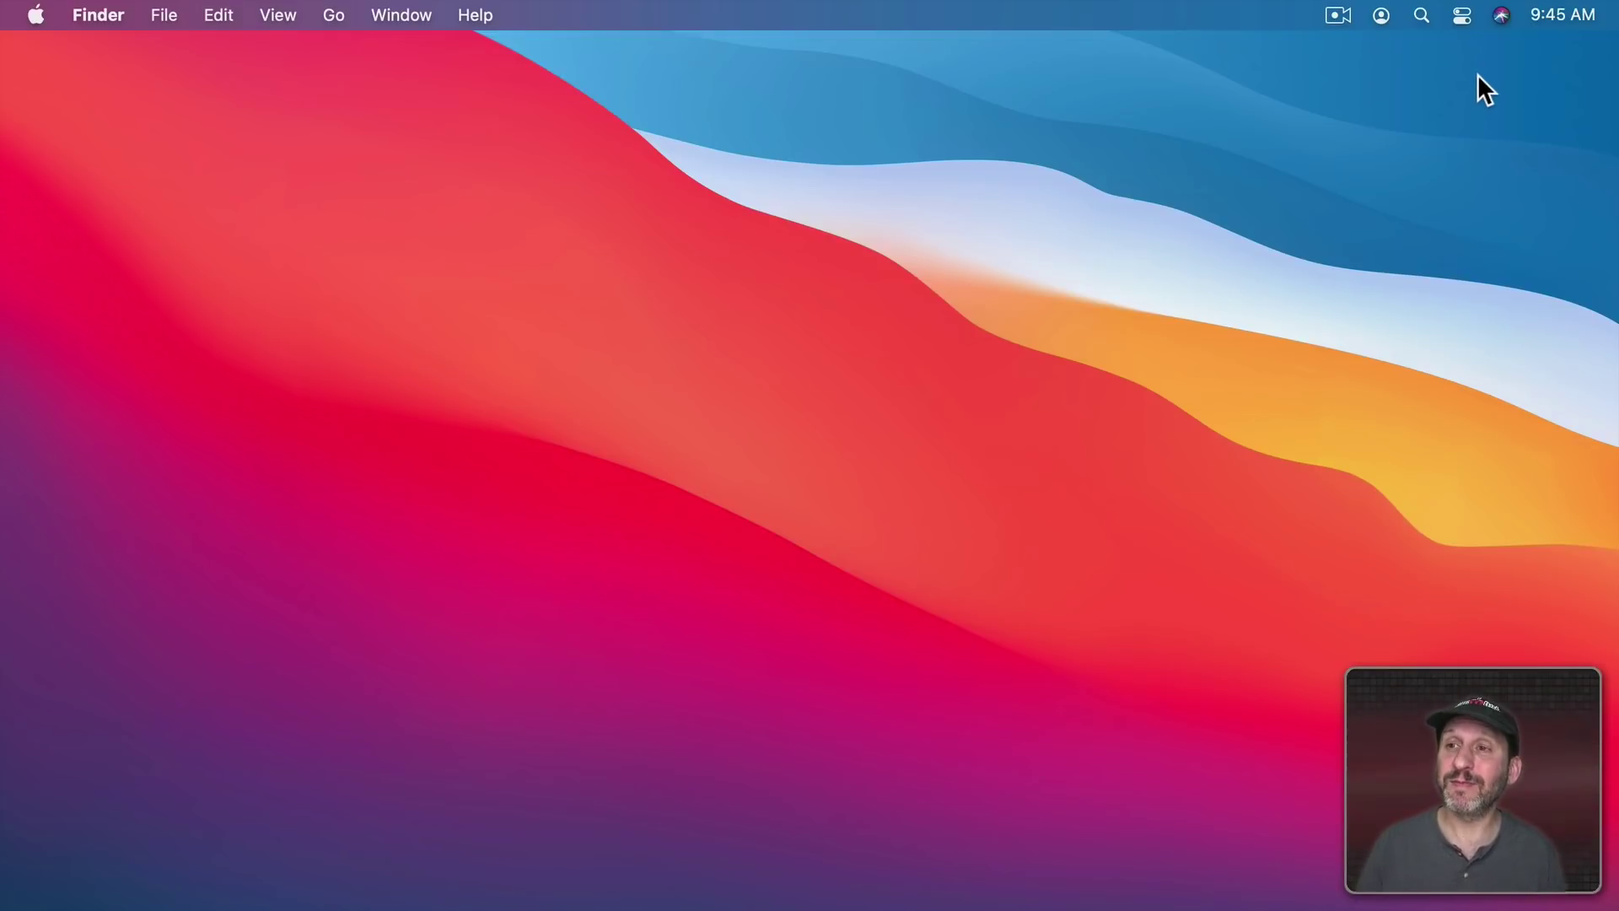
Step: Have Siri schedule lunch with a contact for Thursday at 1 o'clock, and confirm the appointment
{"action": "left_click", "coordinate": [1502, 15]}
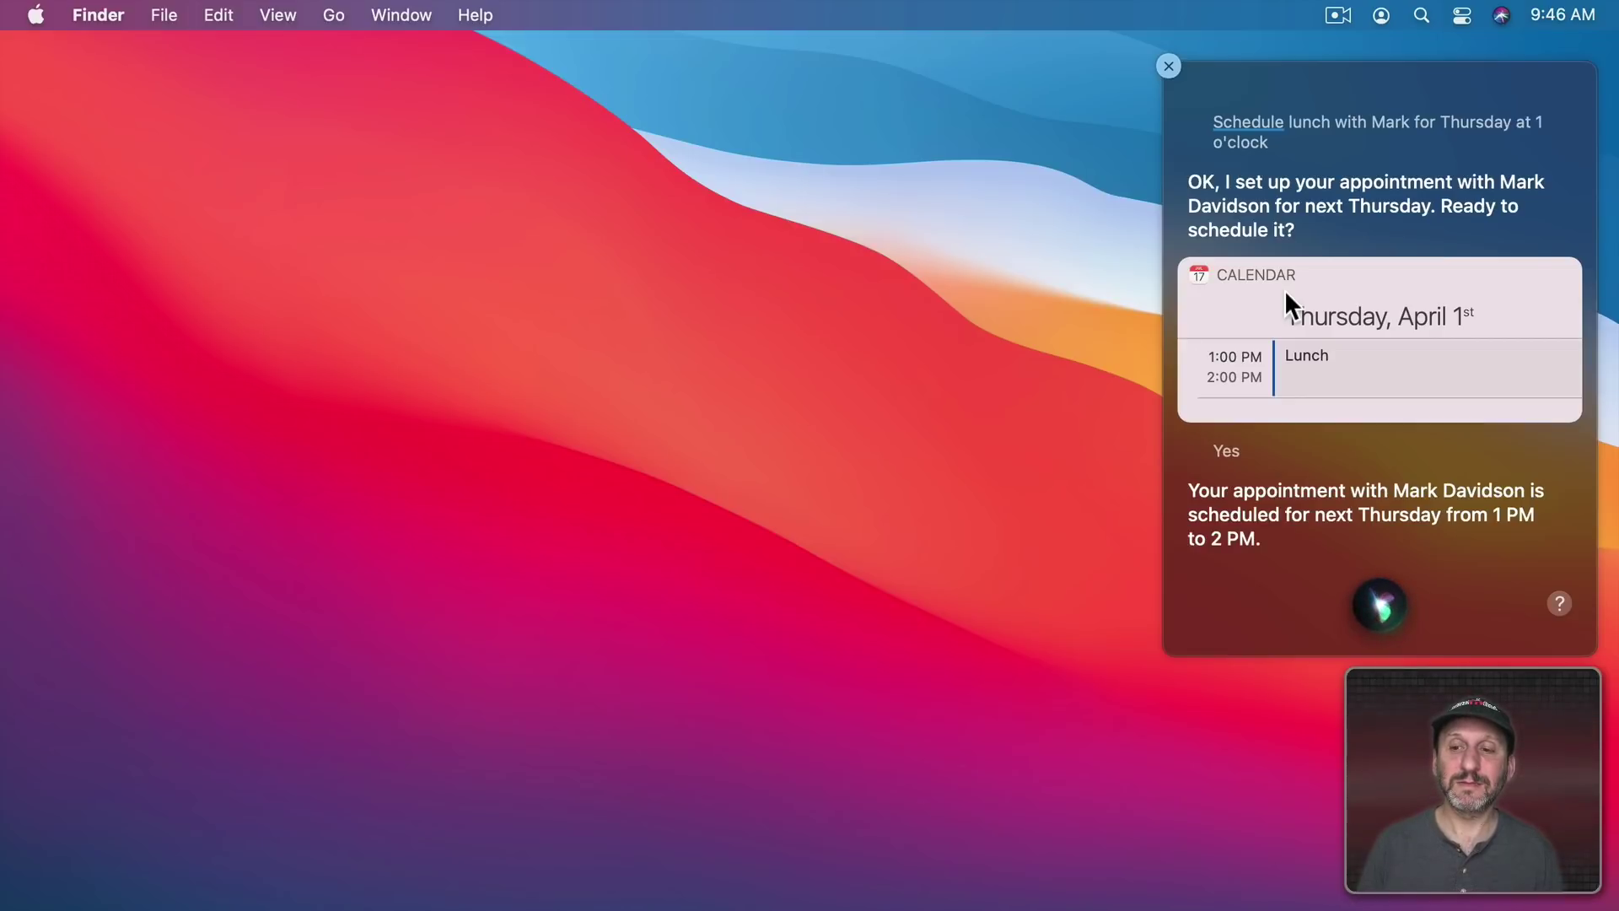
{"action": "left_click", "coordinate": [1494, 17]}
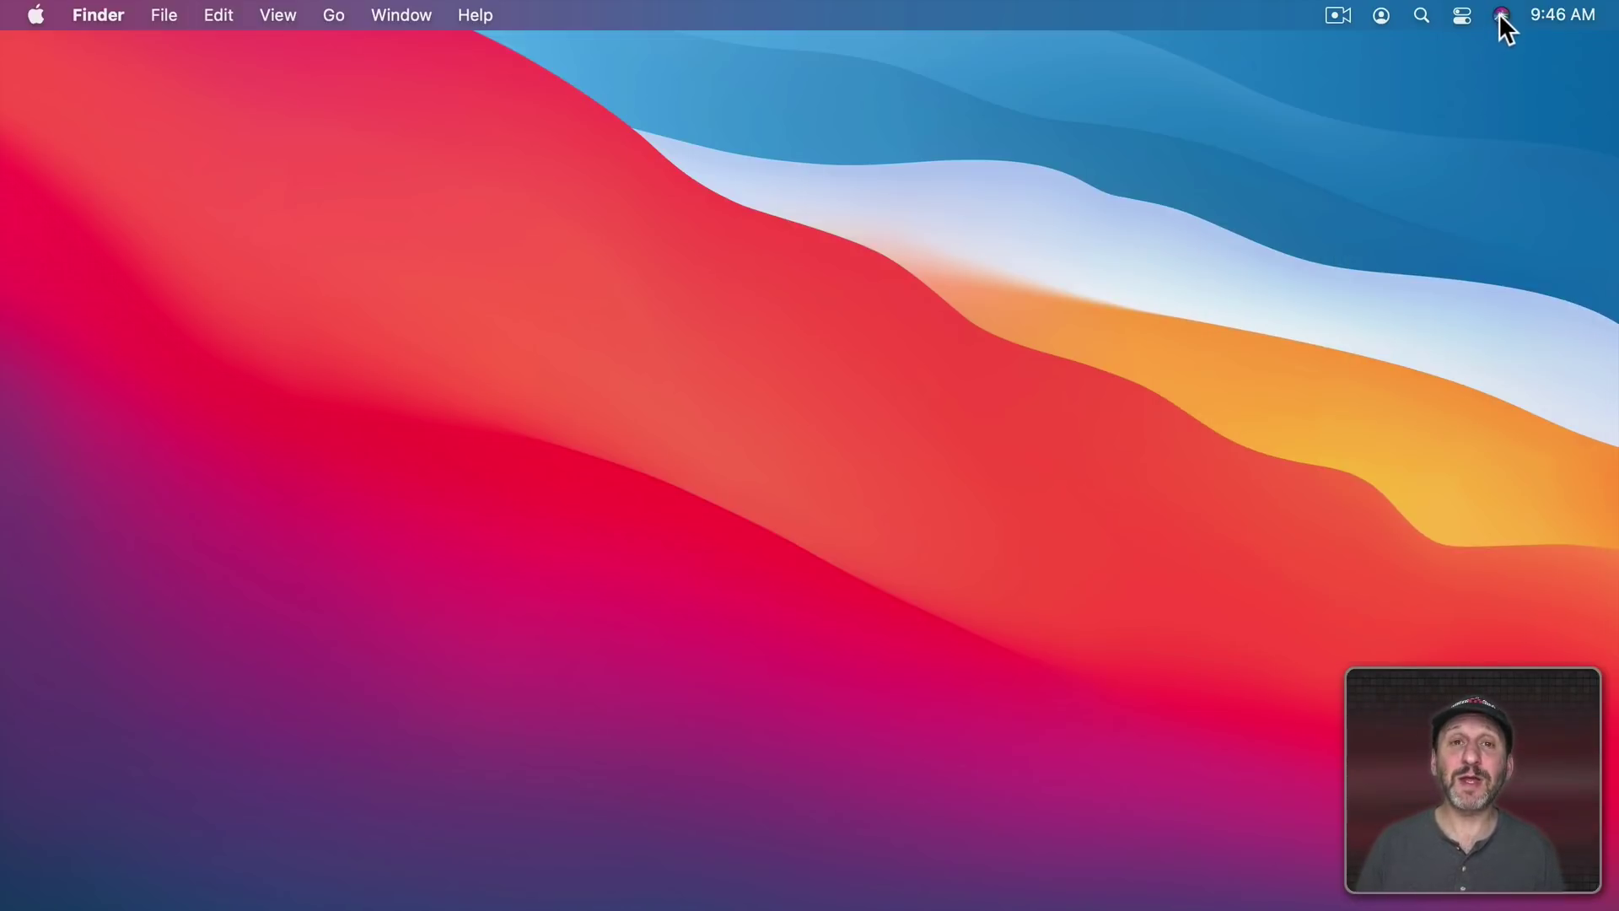
Step: Have Siri open the display settings, show the overview of all System Preferences, and close the window
{"action": "left_click", "coordinate": [1500, 16]}
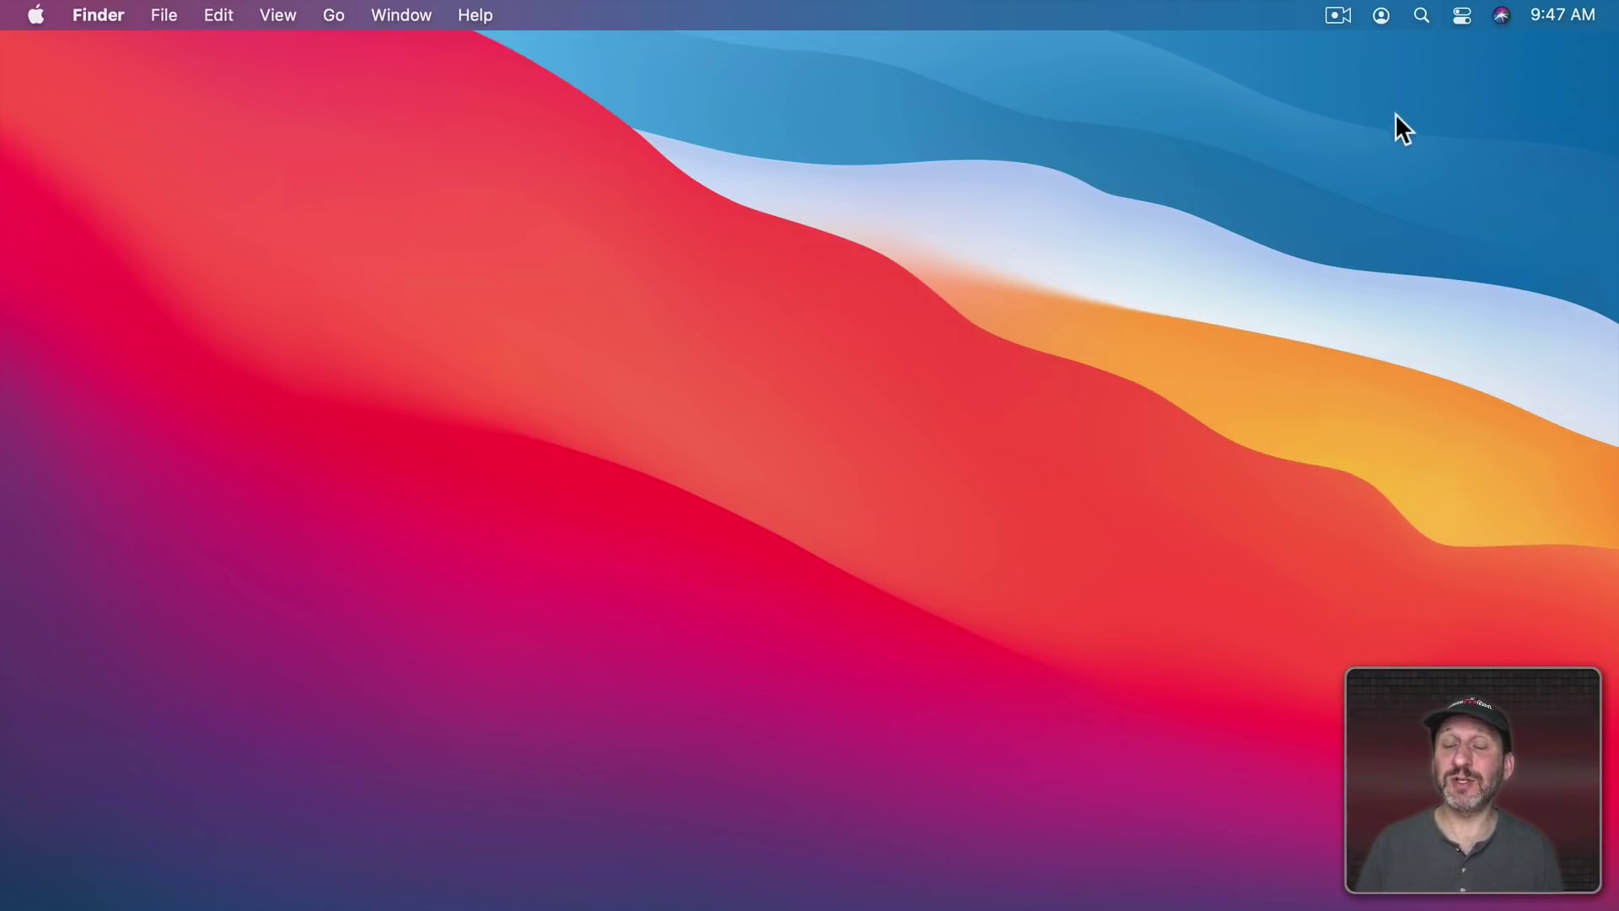
{"action": "left_click", "coordinate": [1502, 15]}
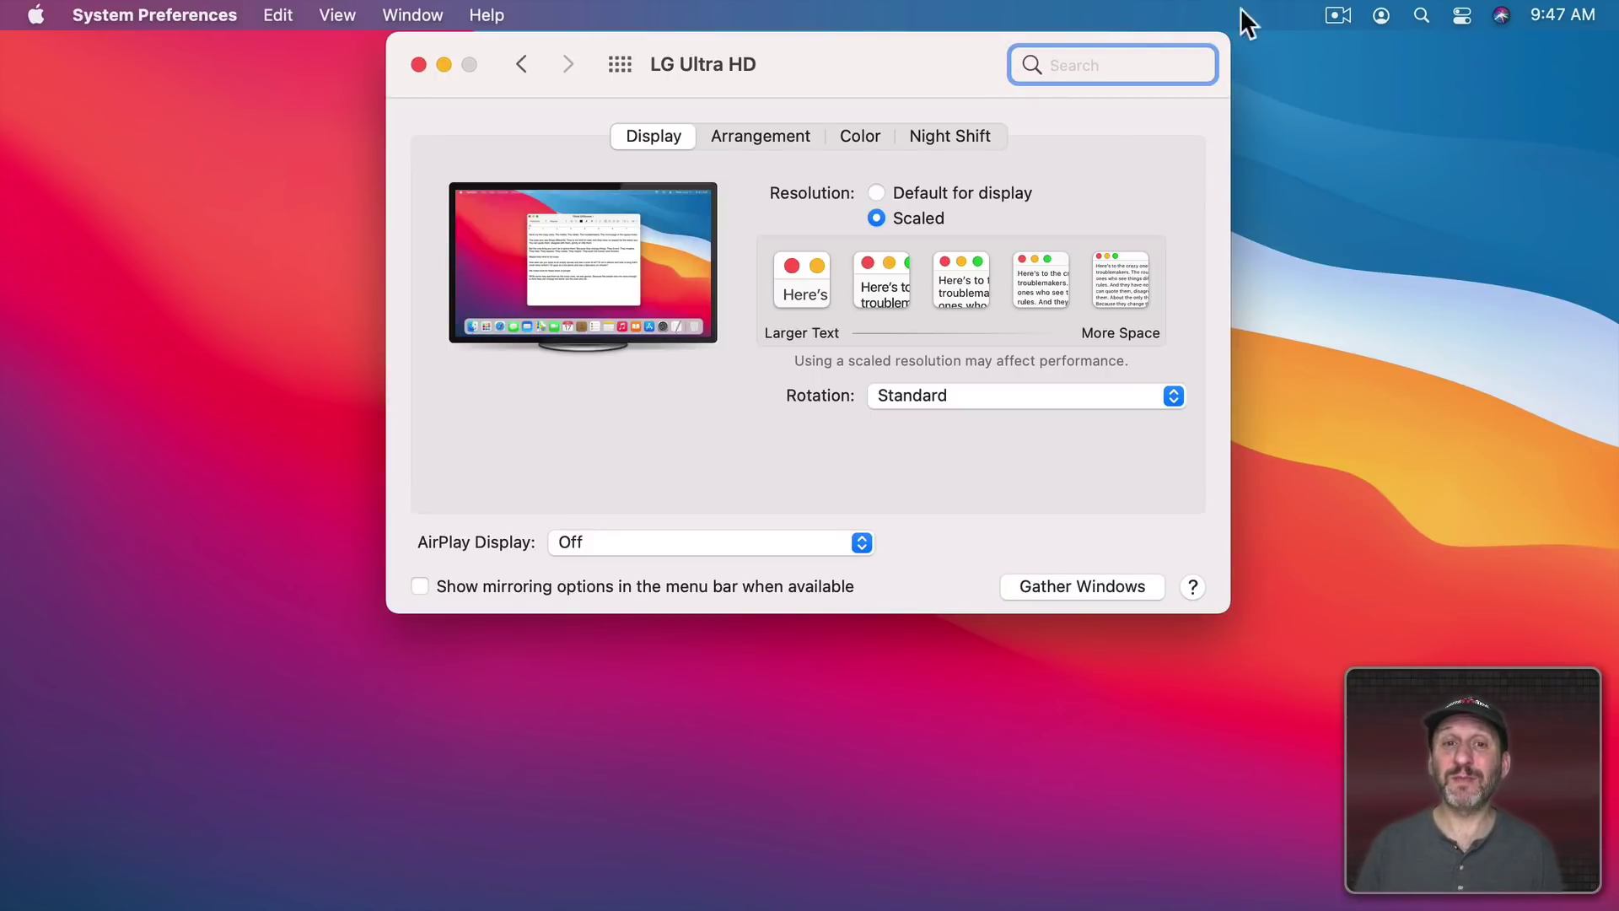
{"action": "left_click", "coordinate": [621, 66]}
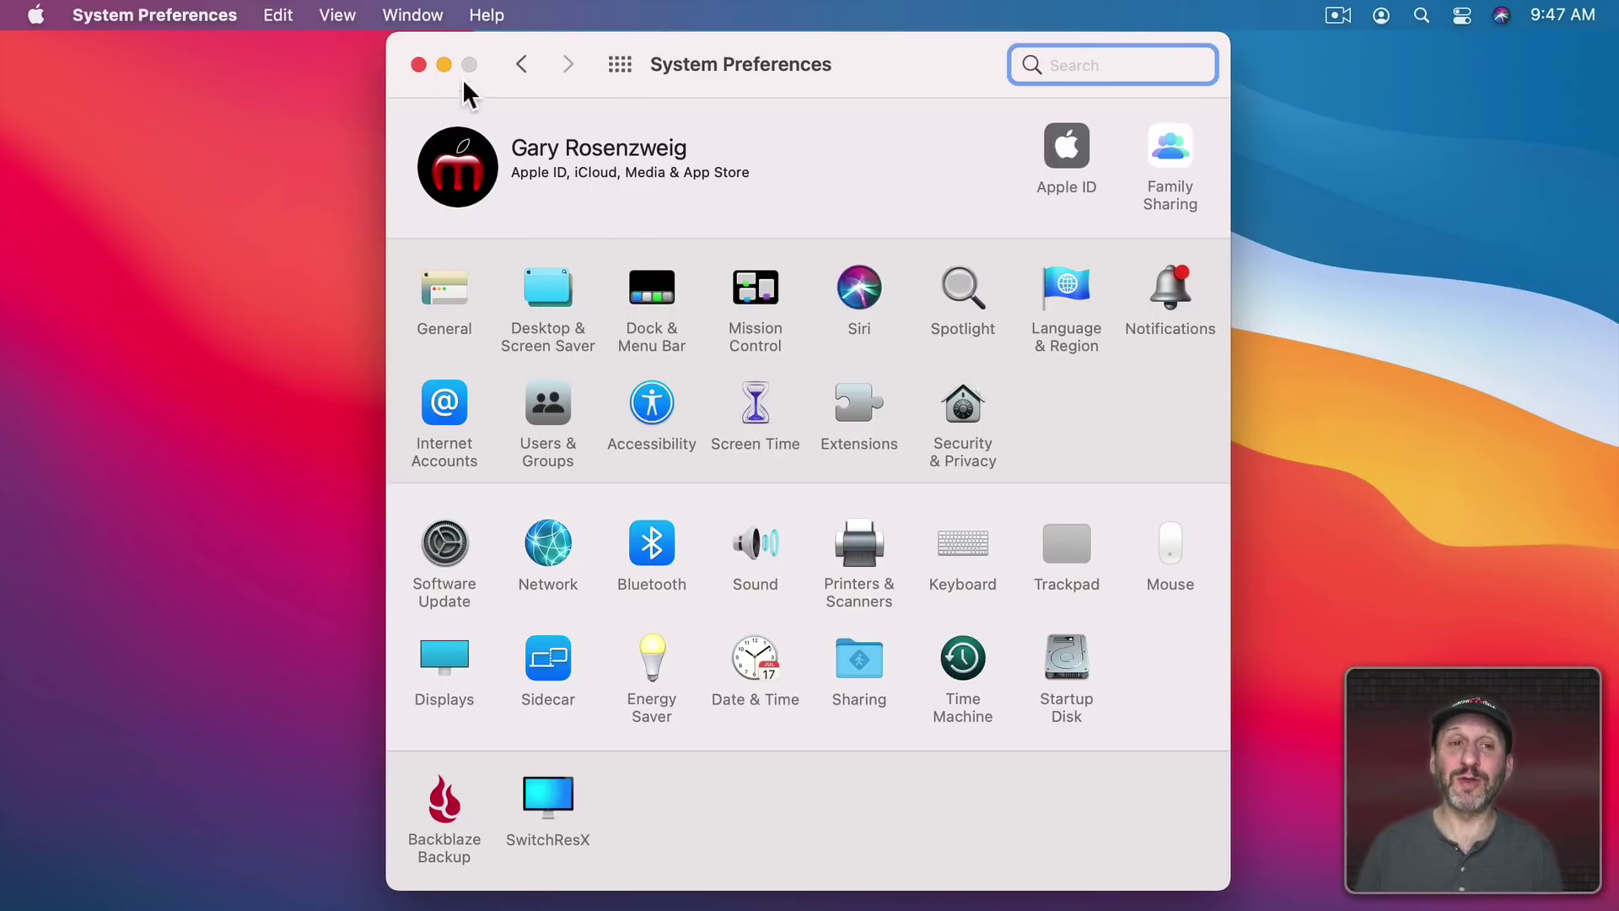
{"action": "left_click", "coordinate": [418, 64]}
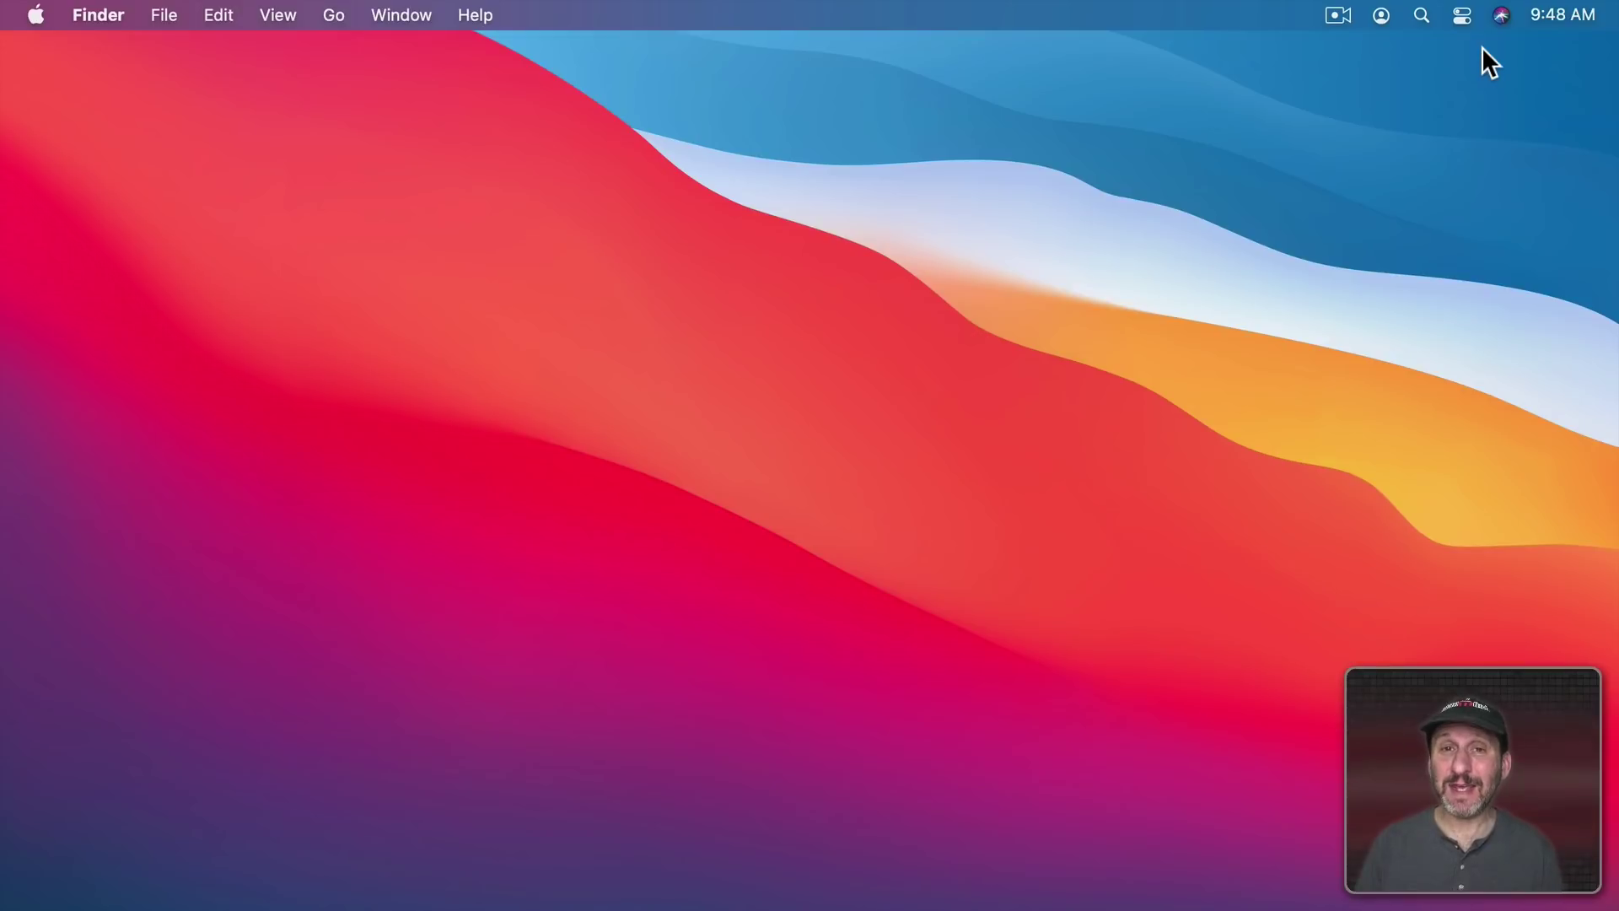
Step: Have Siri message one contact "I'll see you tomorrow" and email another with subject "Our meeting", saying "Looking forward to our meeting tomorrow see you then"
{"action": "left_click", "coordinate": [1502, 15]}
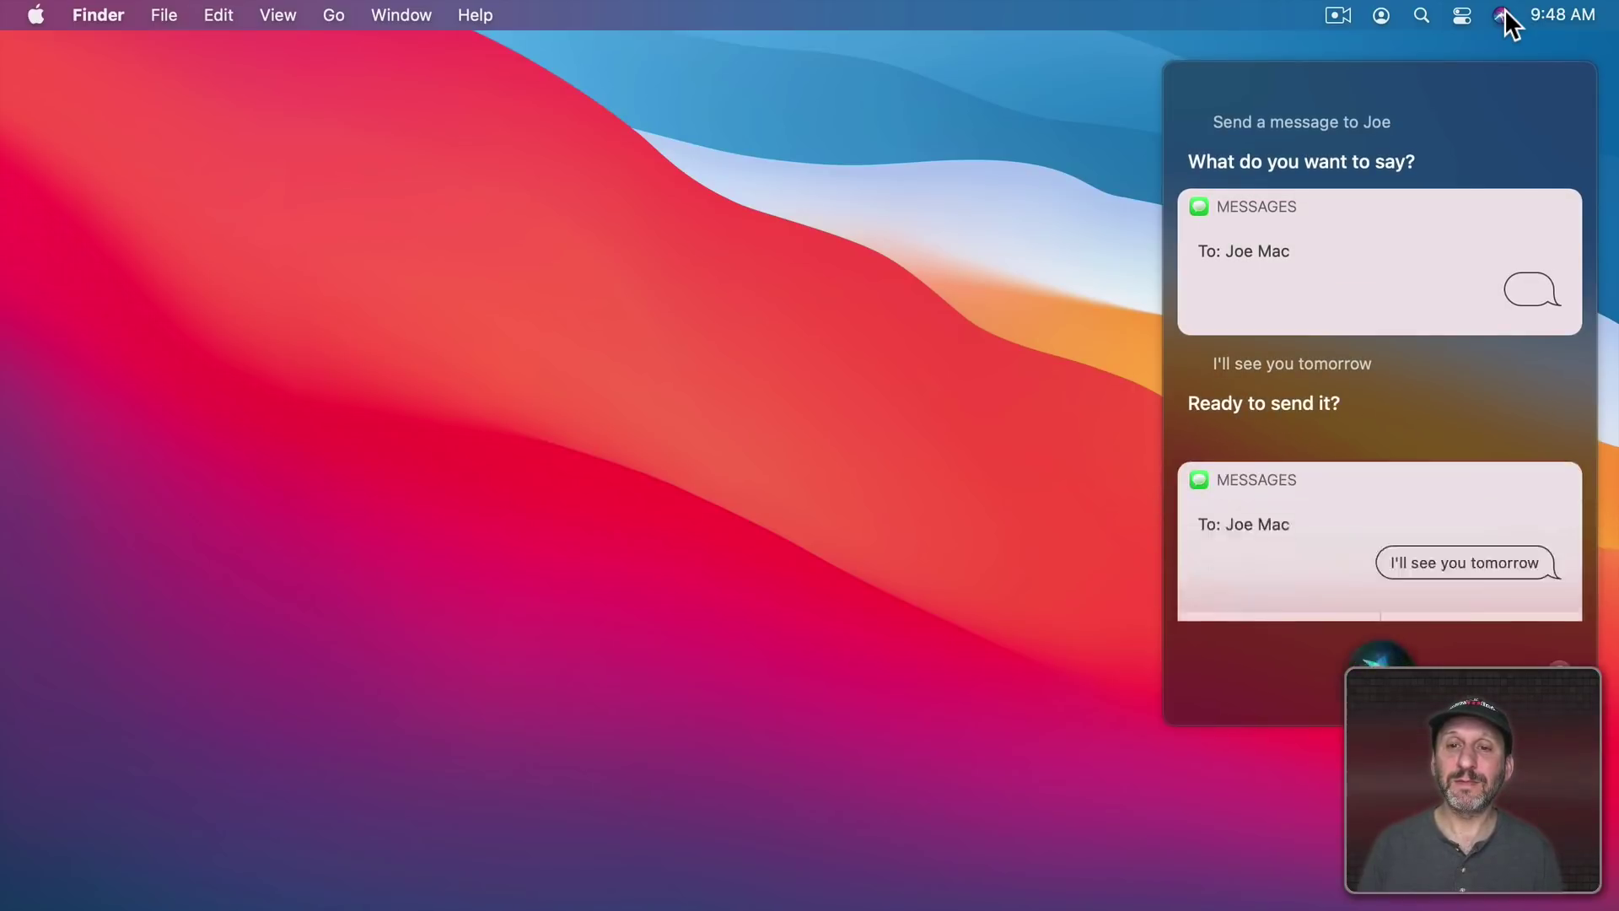
{"action": "left_click", "coordinate": [1506, 12]}
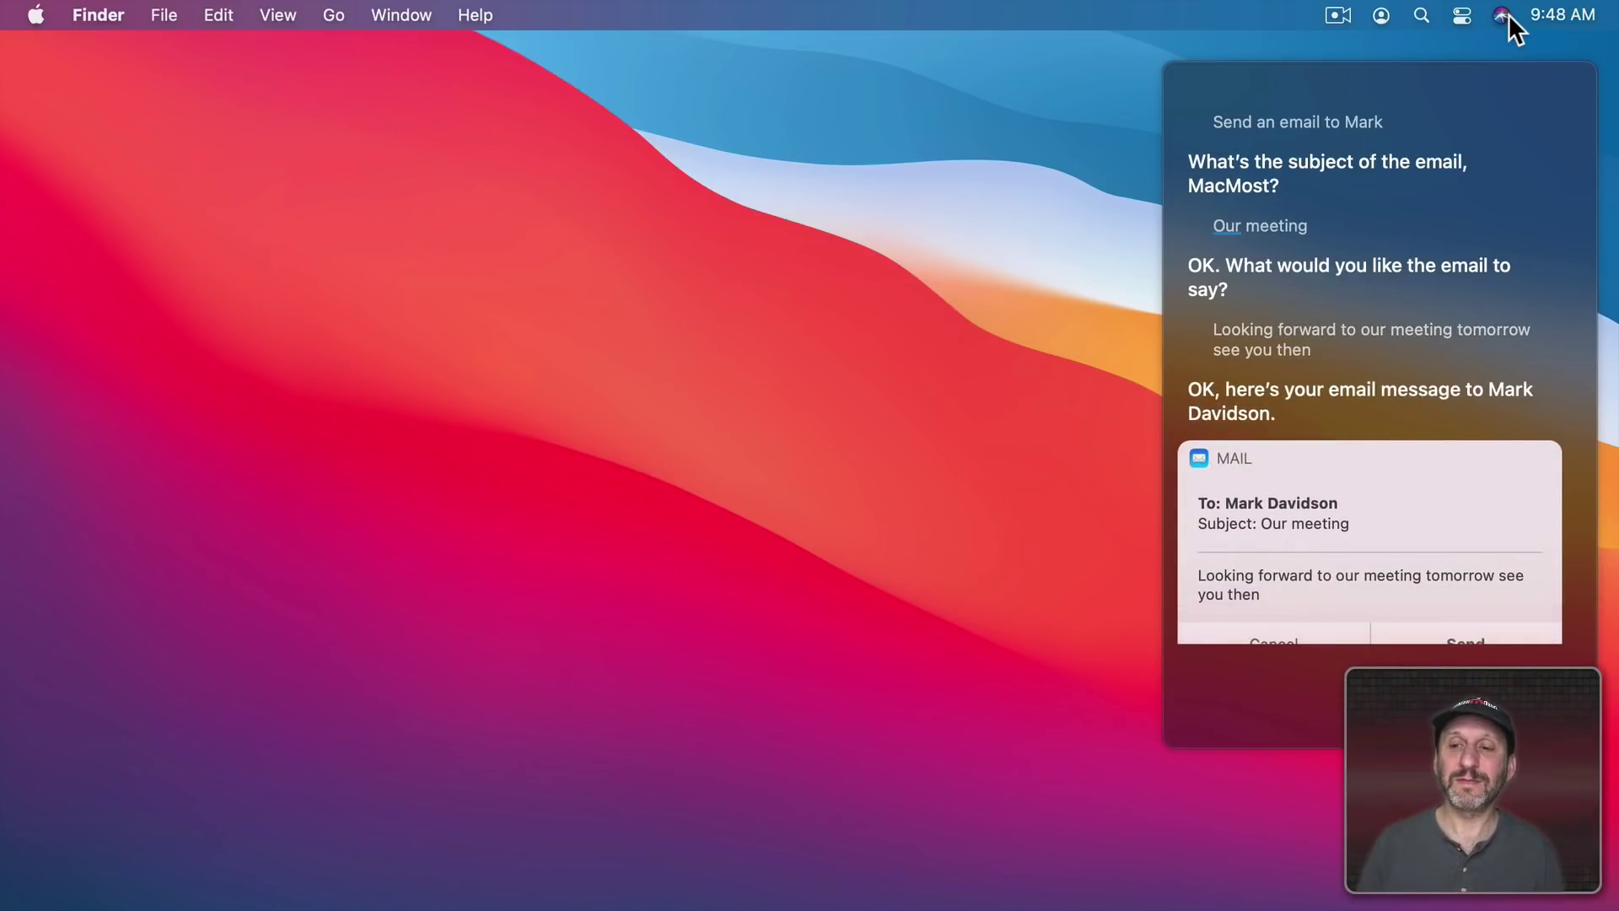
{"action": "left_click", "coordinate": [1508, 18]}
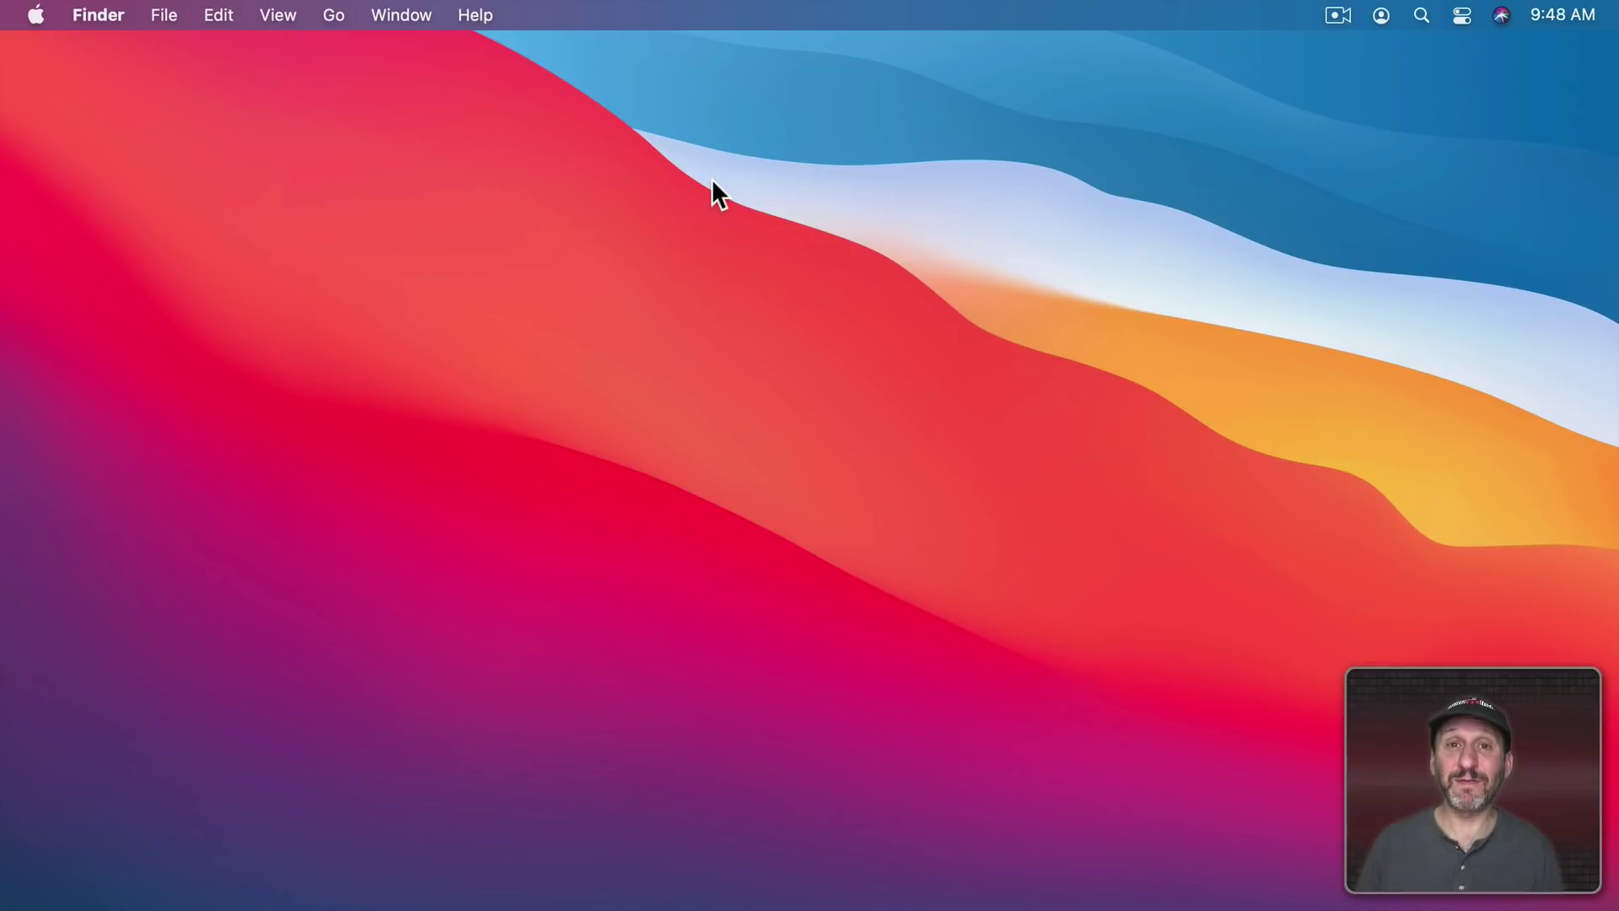
Step: Open the Siri settings in System Preferences
{"action": "left_click", "coordinate": [33, 15]}
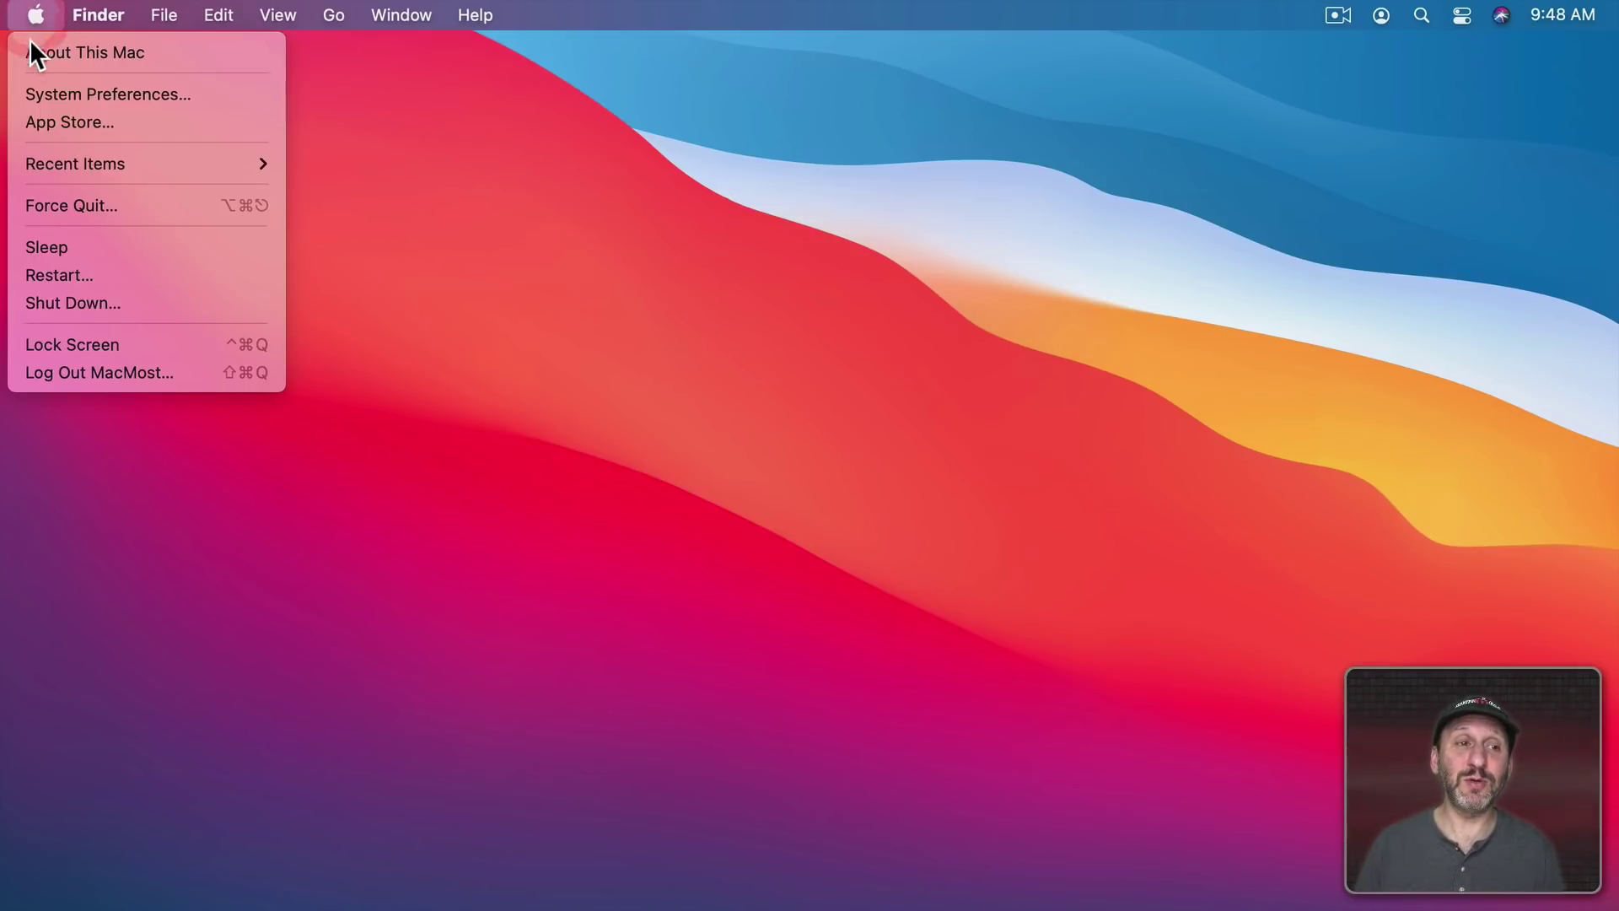
{"action": "left_click", "coordinate": [49, 88]}
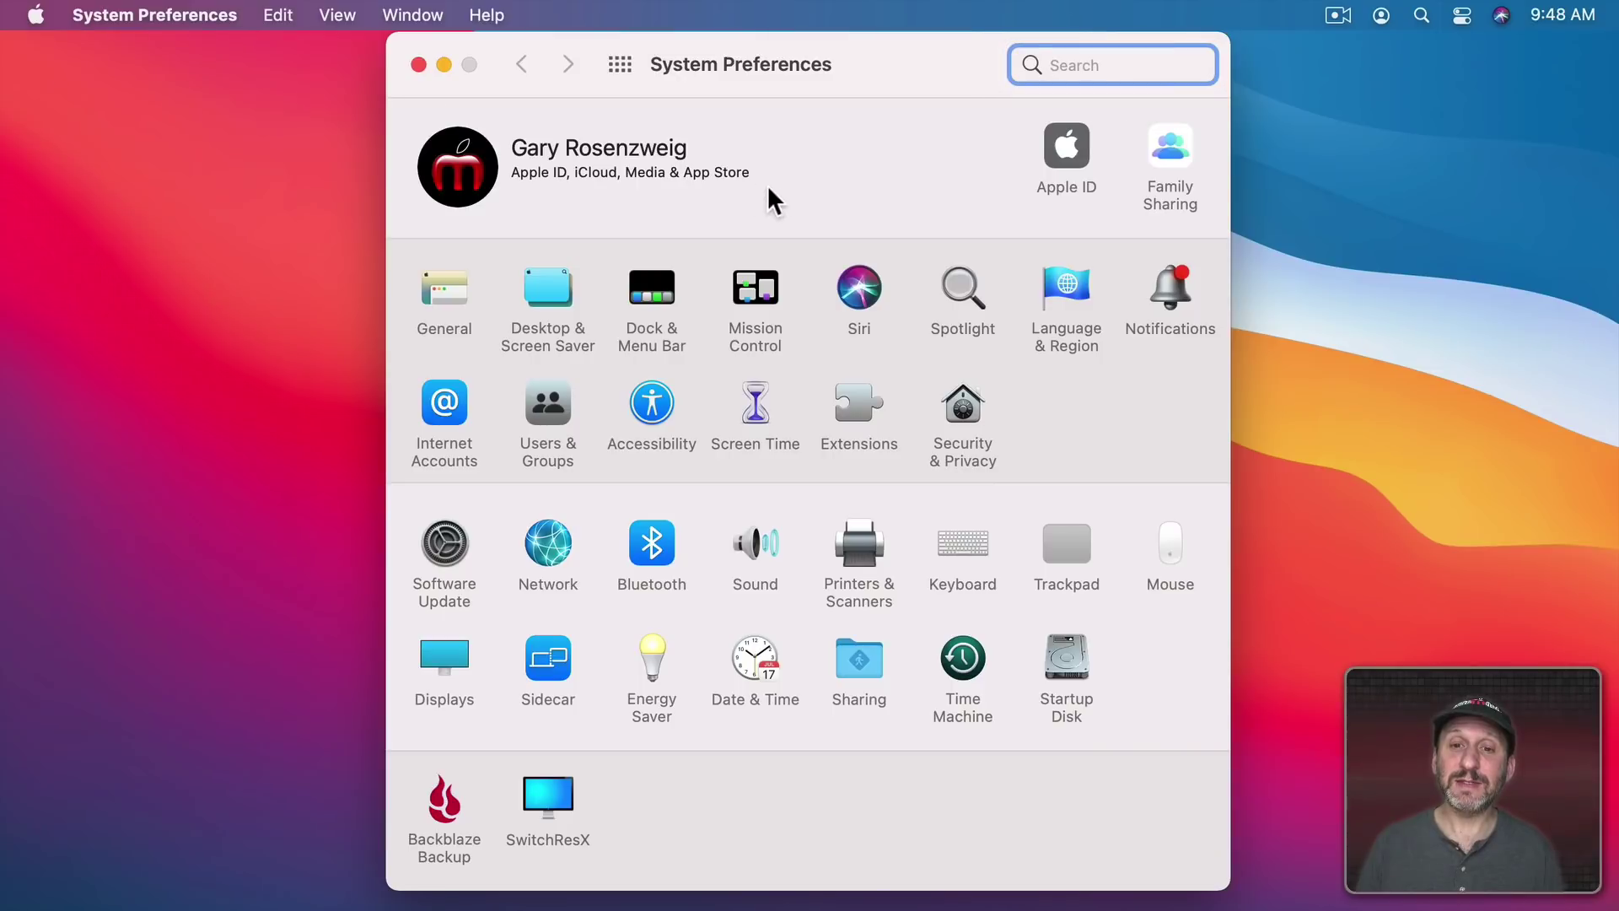
{"action": "left_click", "coordinate": [857, 287]}
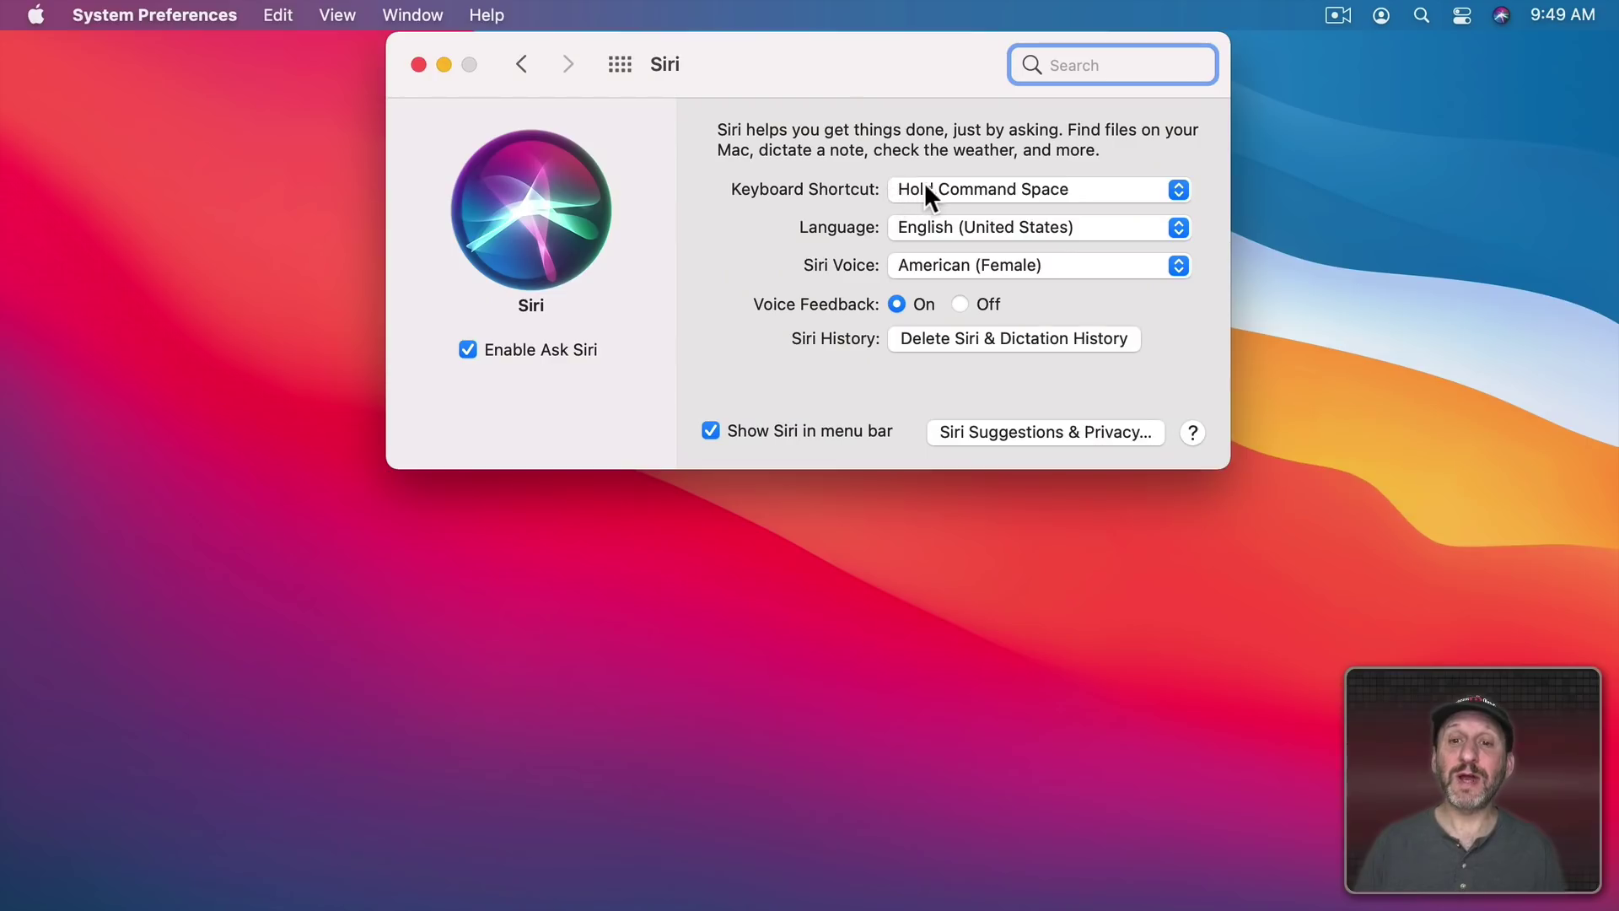
Step: Examine the keyboard shortcut, language and voice choices in the Siri settings without changing them
{"action": "left_click", "coordinate": [925, 183]}
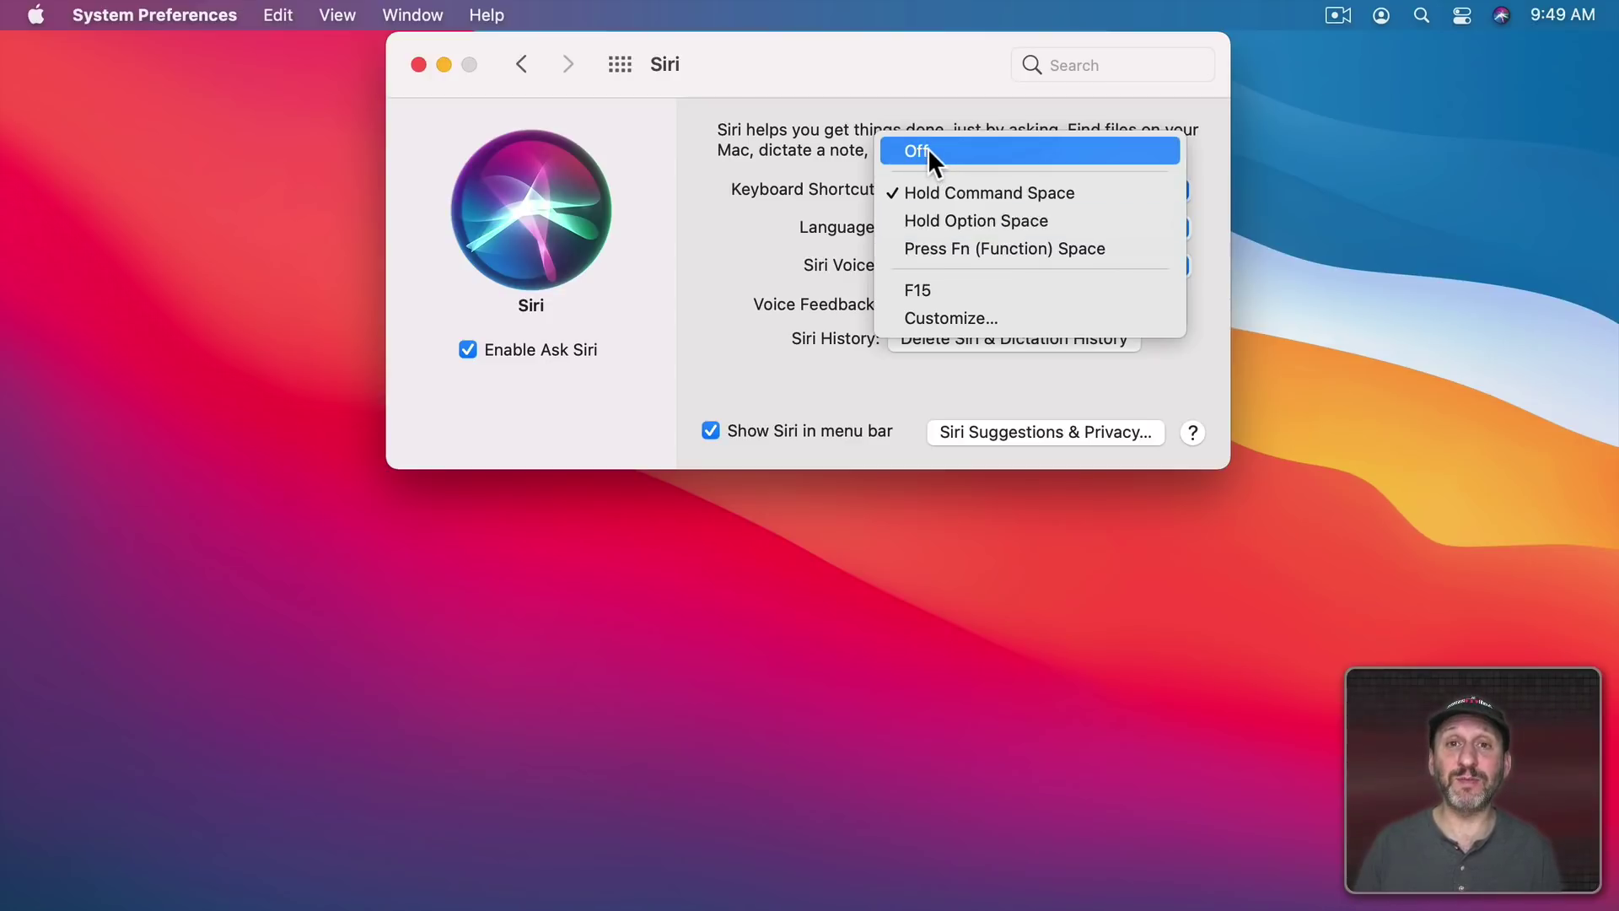
{"action": "left_click", "coordinate": [760, 132]}
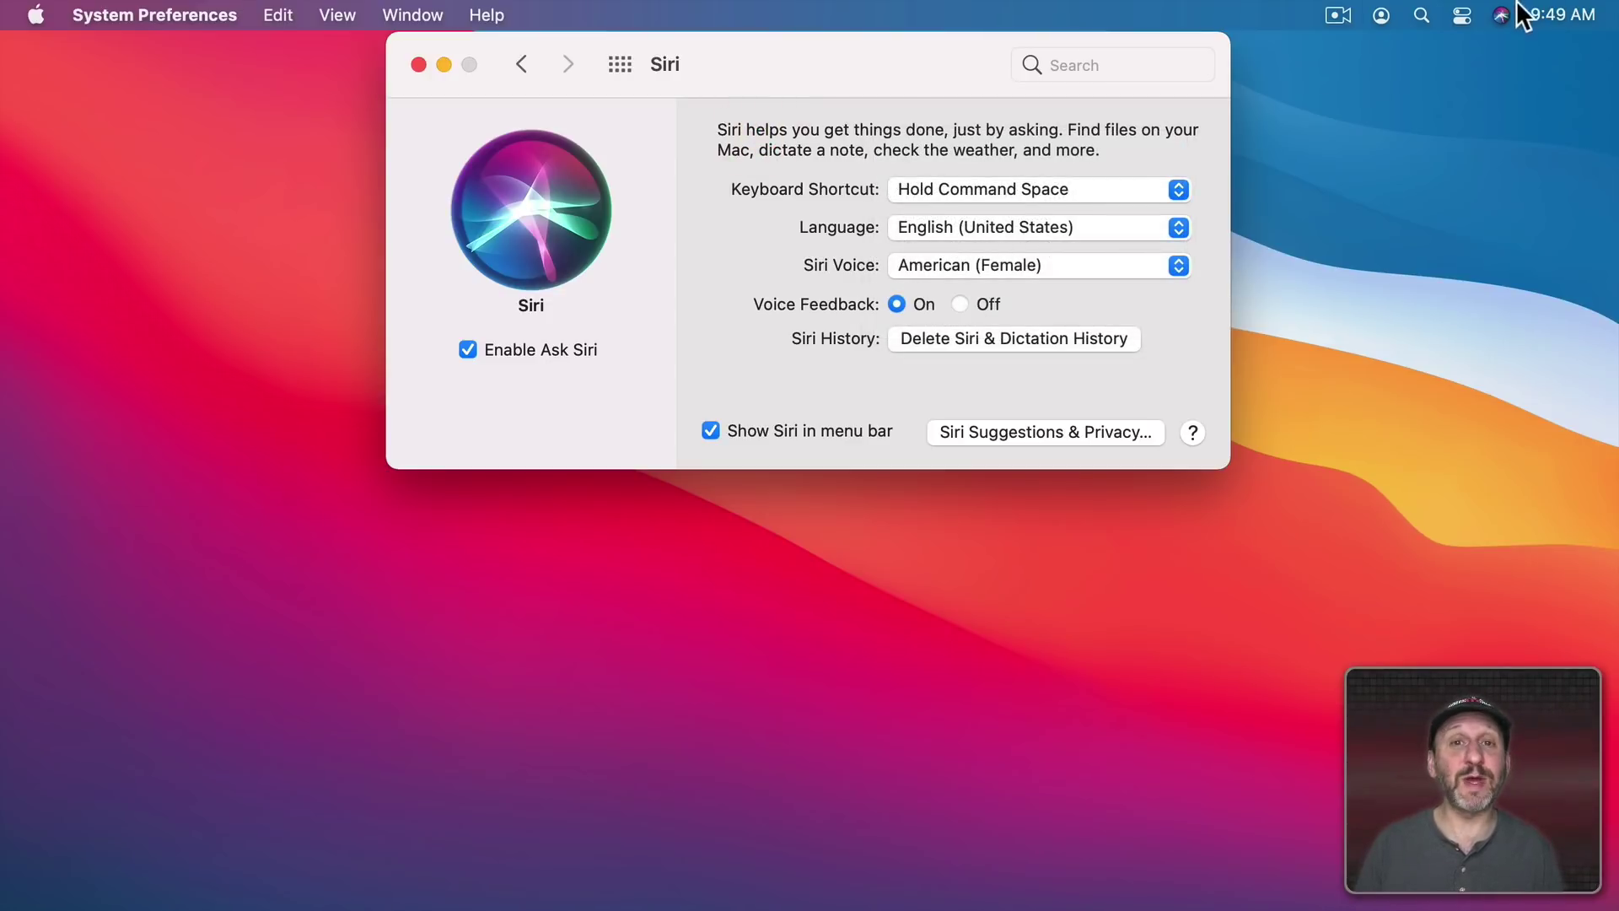
{"action": "left_click", "coordinate": [919, 228]}
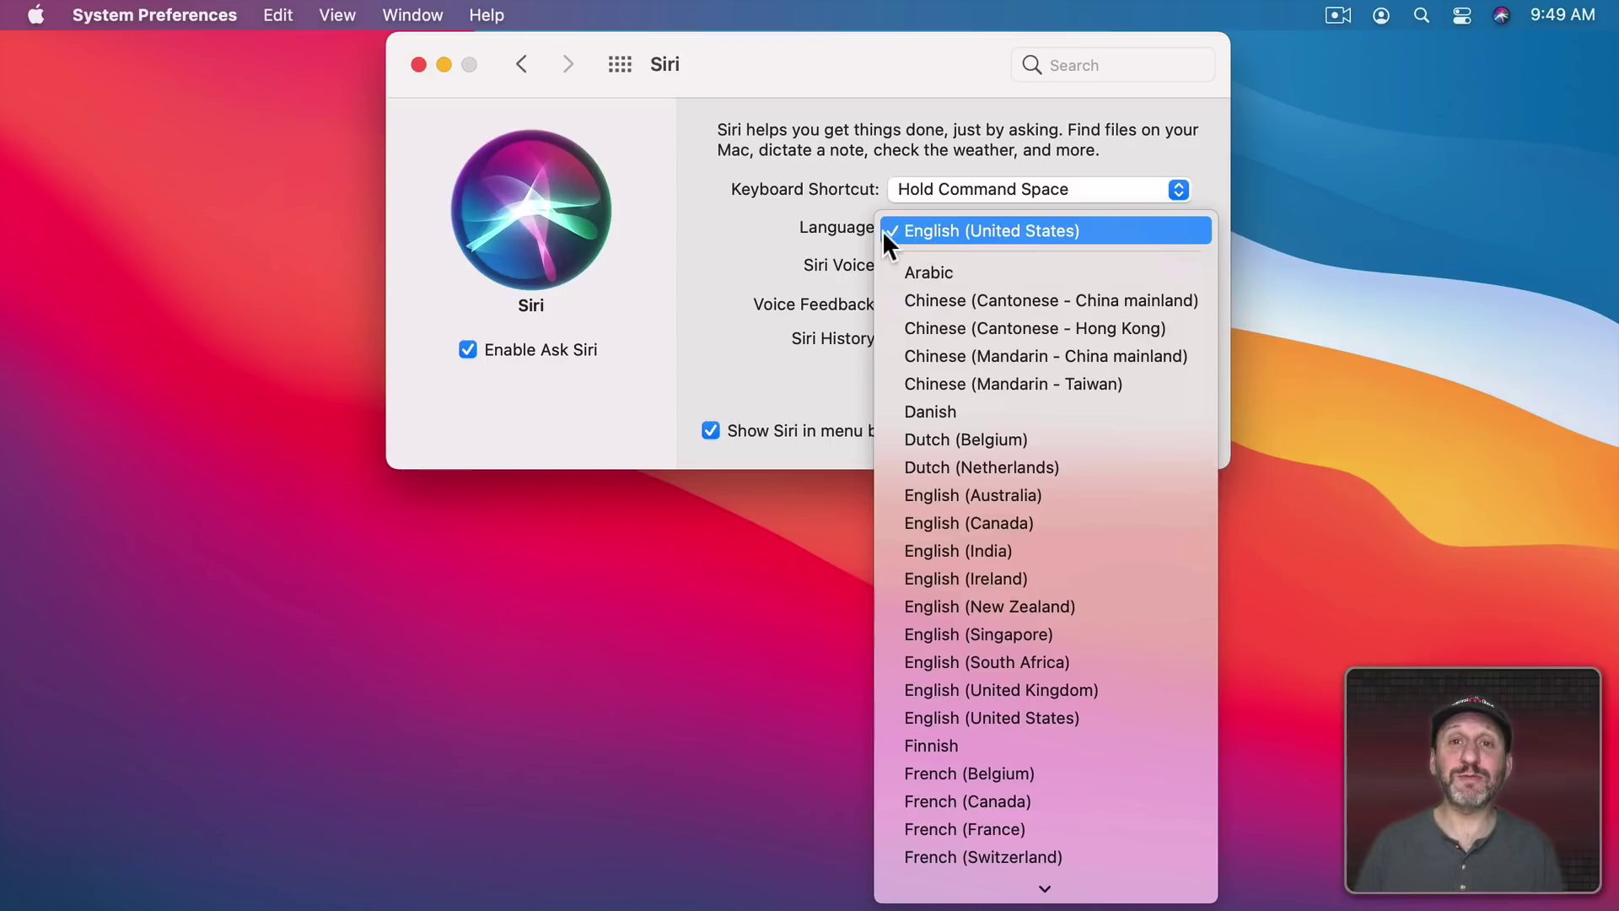
{"action": "left_click", "coordinate": [948, 229]}
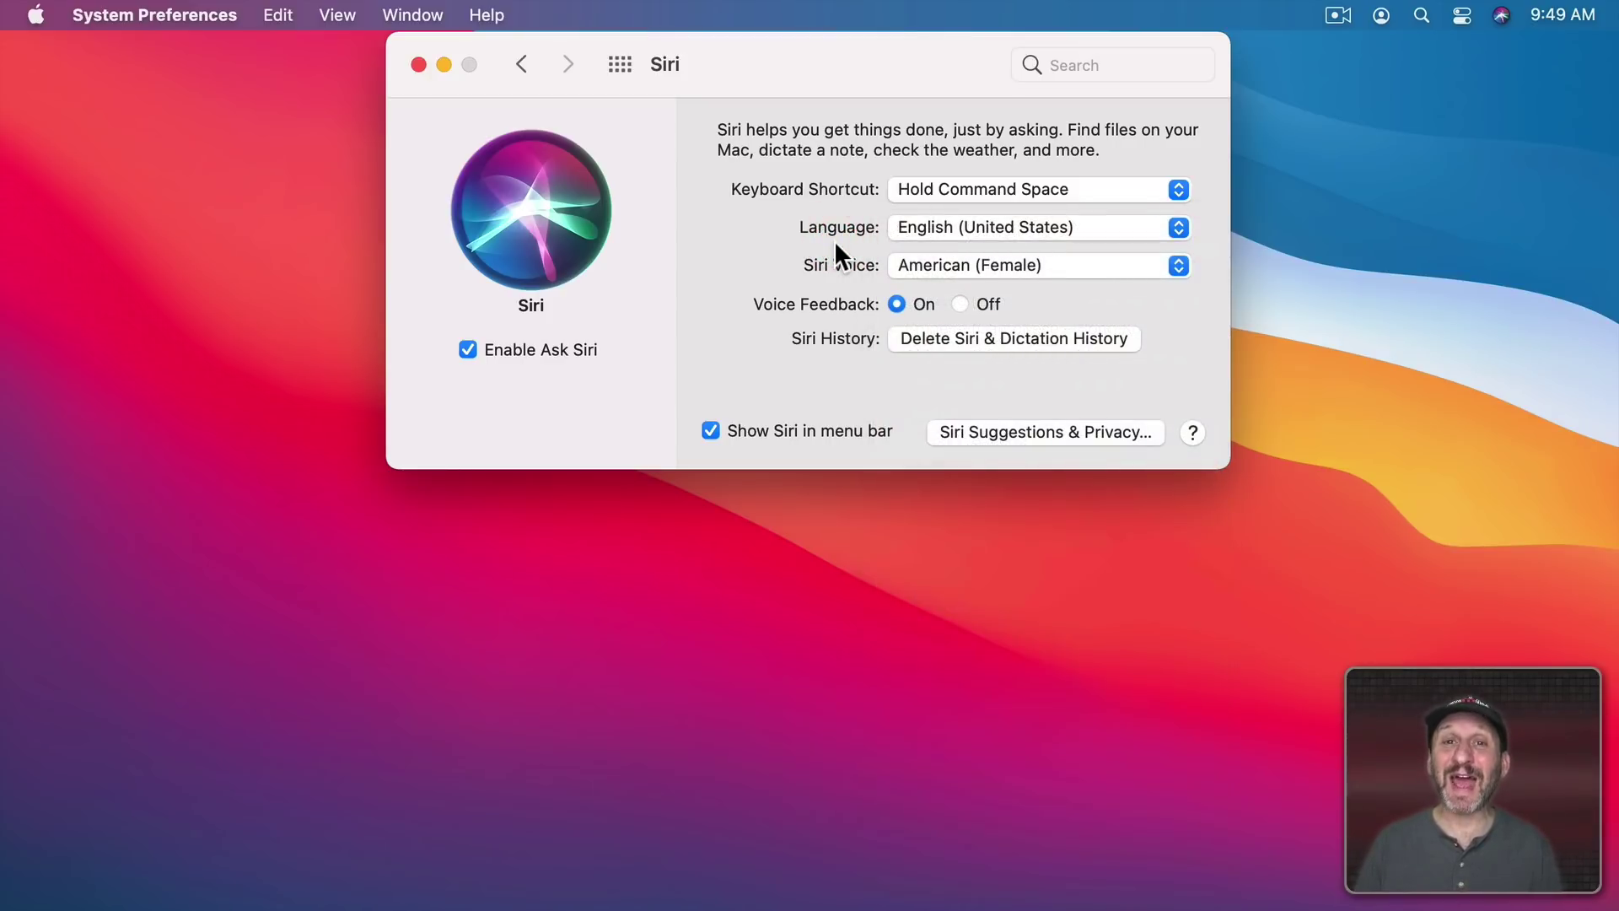
{"action": "left_click", "coordinate": [924, 228]}
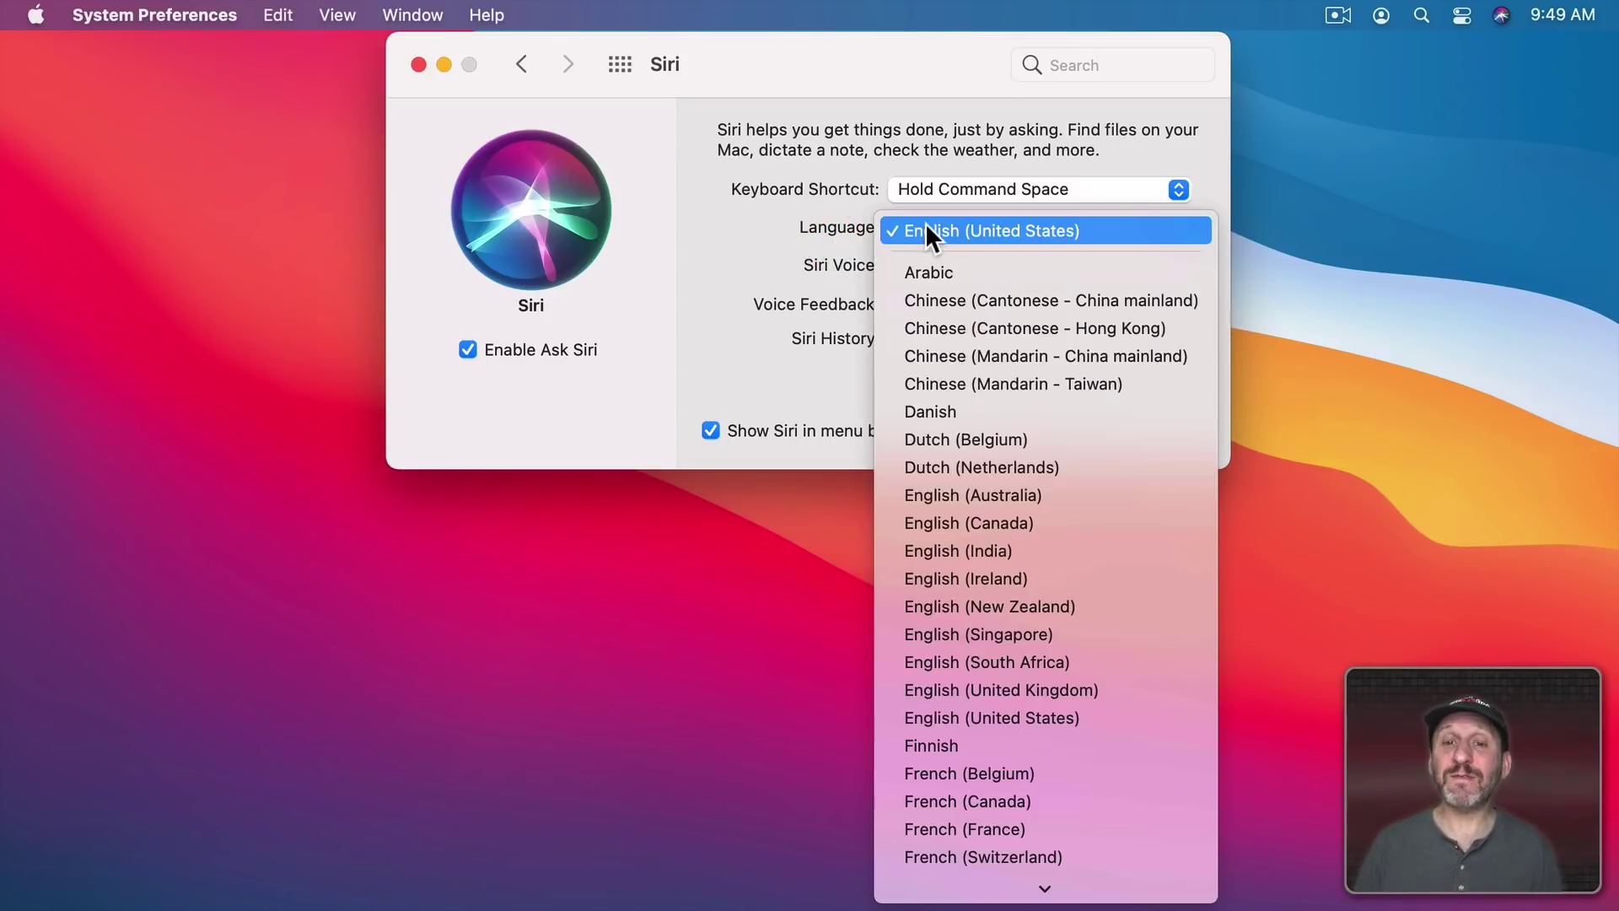
{"action": "left_click", "coordinate": [783, 232]}
{"action": "left_click", "coordinate": [961, 266]}
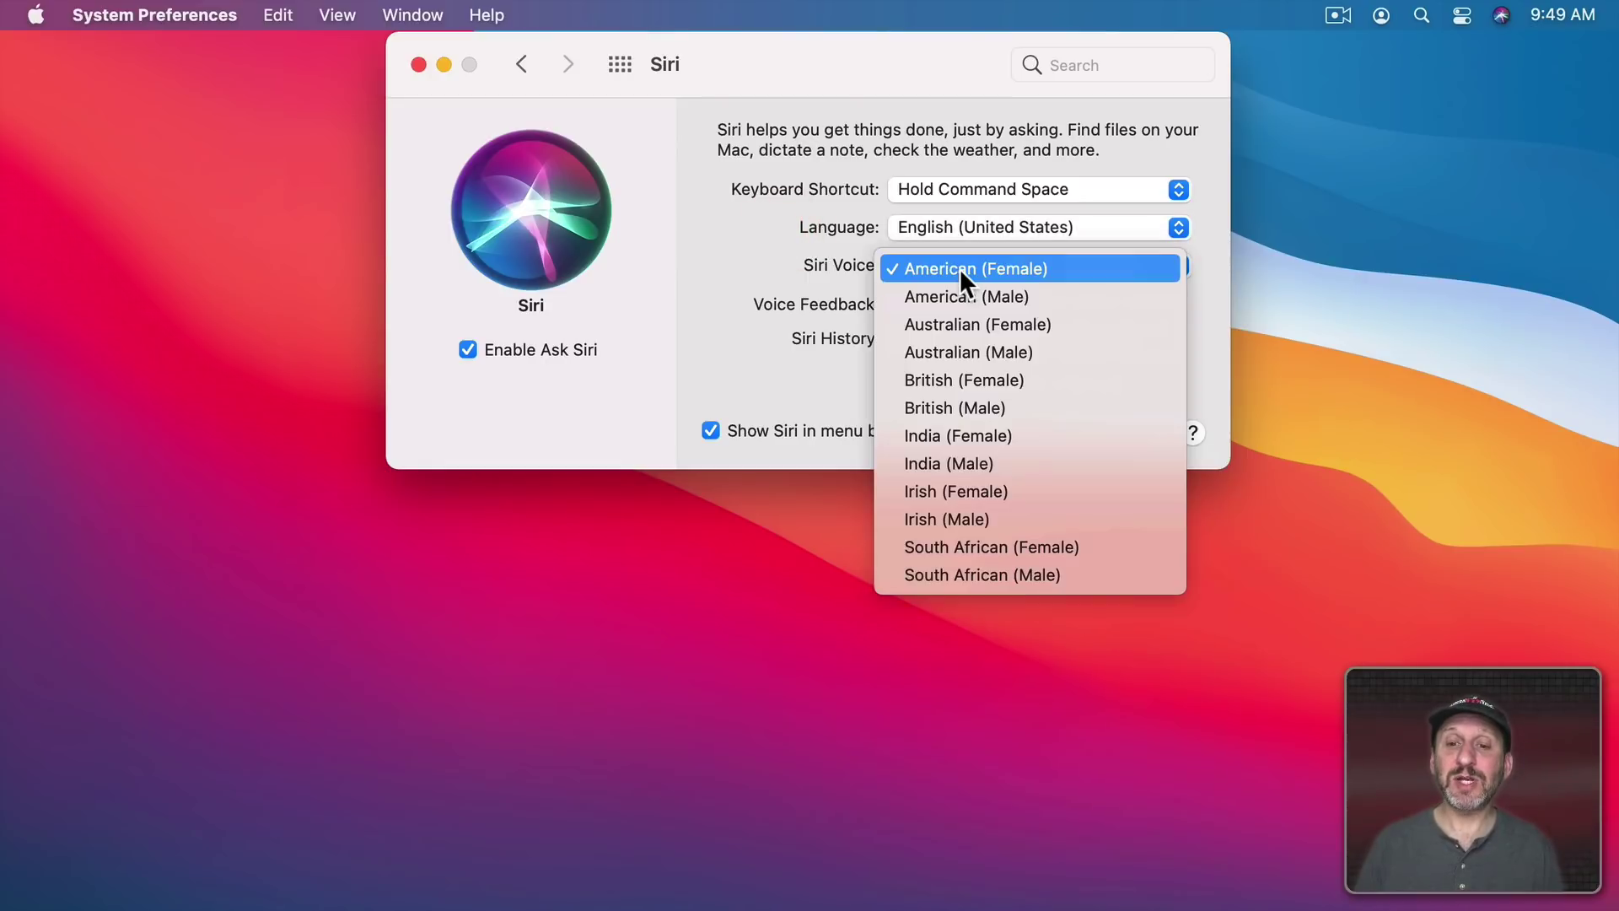
{"action": "left_click", "coordinate": [875, 300]}
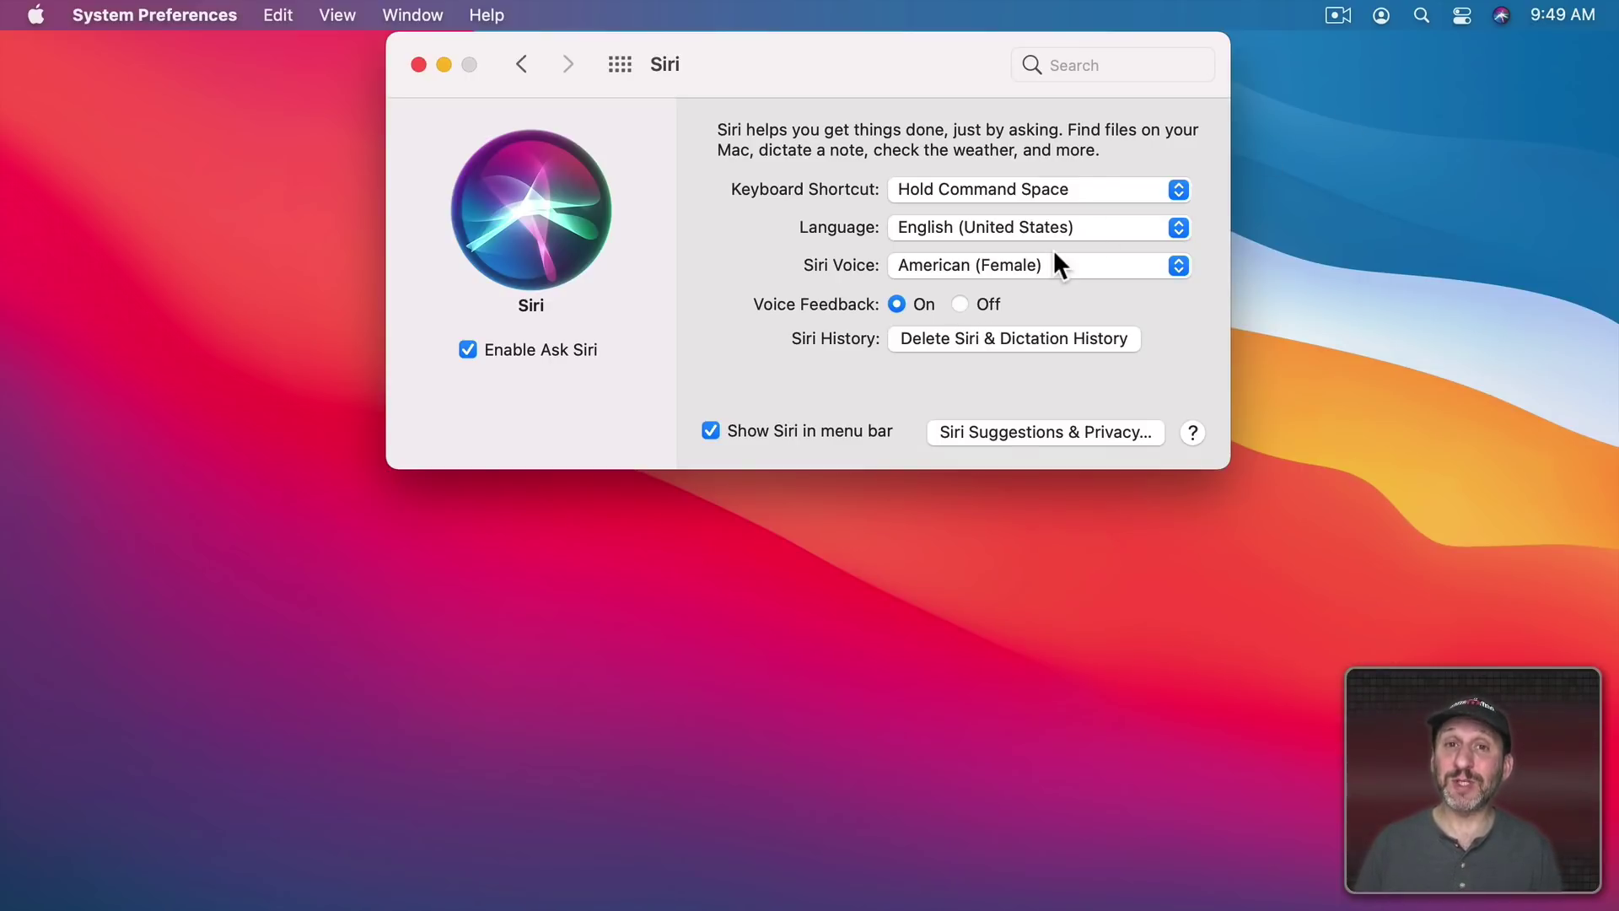
{"action": "left_click", "coordinate": [732, 433]}
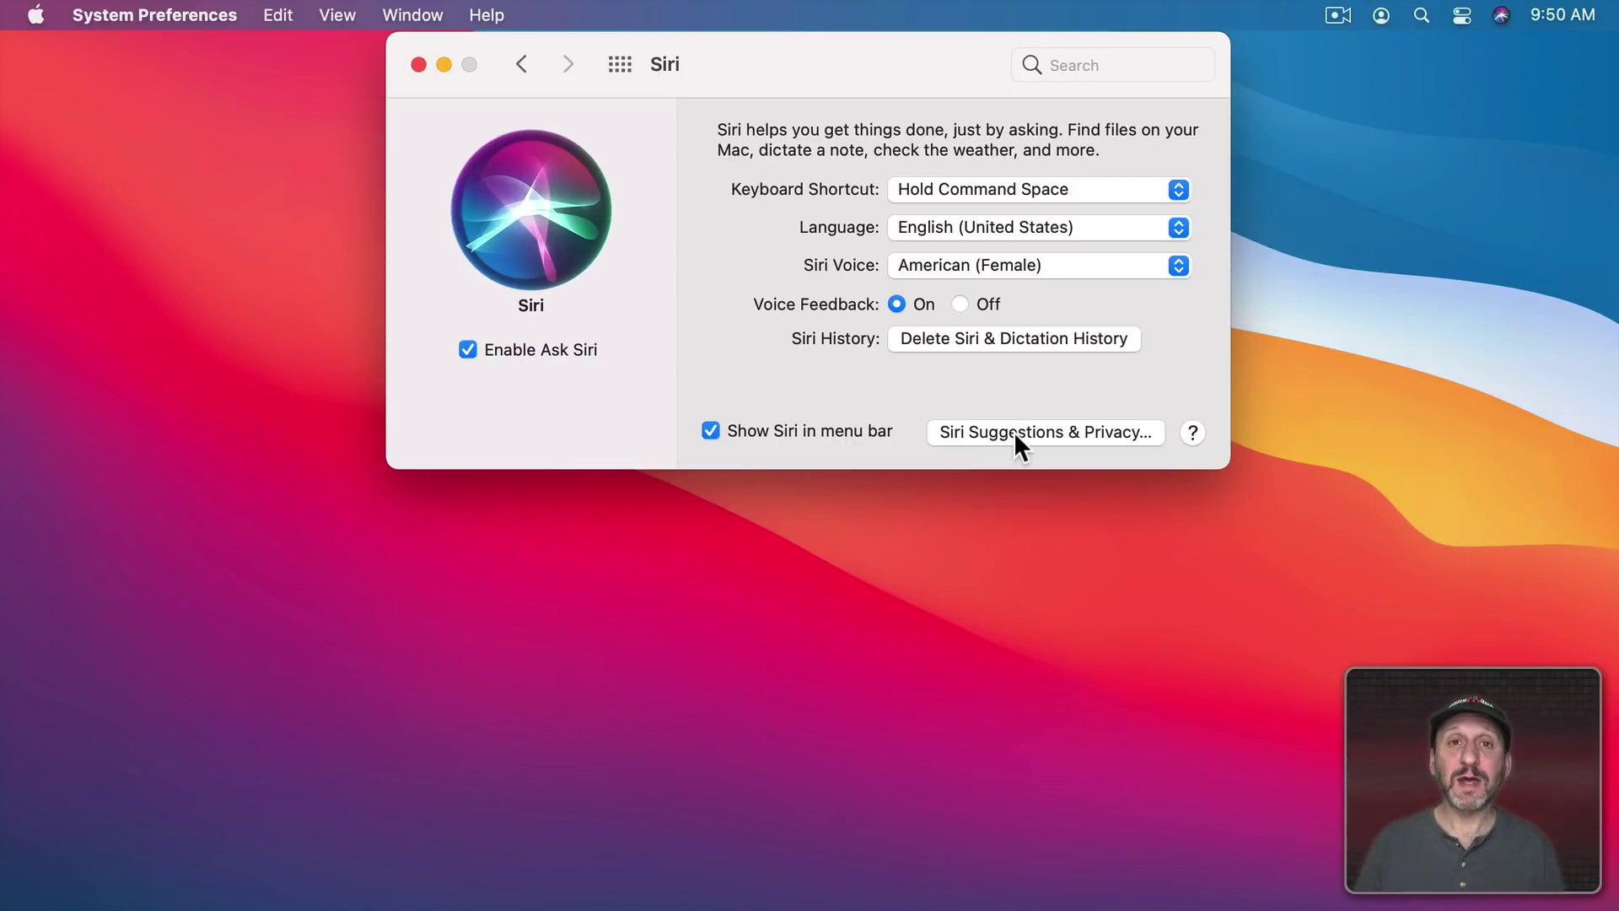
Step: Open Siri Suggestions & Privacy and review the options for Calendar, Contacts, FaceTime, Keynote, Mail and Maps
{"action": "left_click", "coordinate": [1013, 432]}
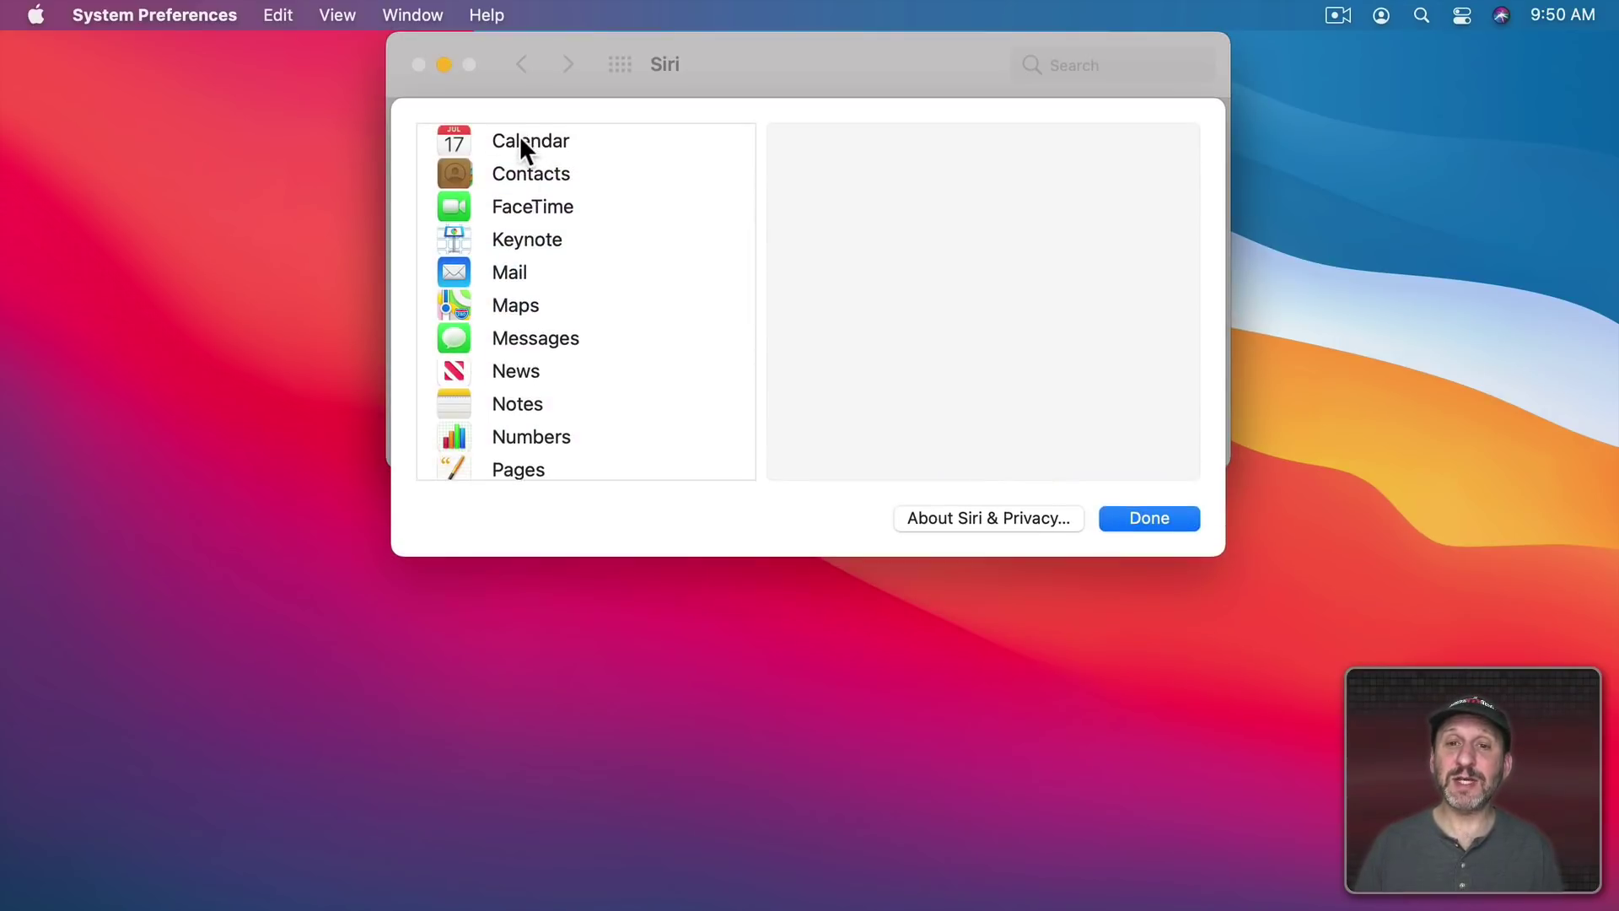
{"action": "left_click", "coordinate": [520, 135]}
{"action": "left_click", "coordinate": [525, 174]}
{"action": "left_click", "coordinate": [525, 204]}
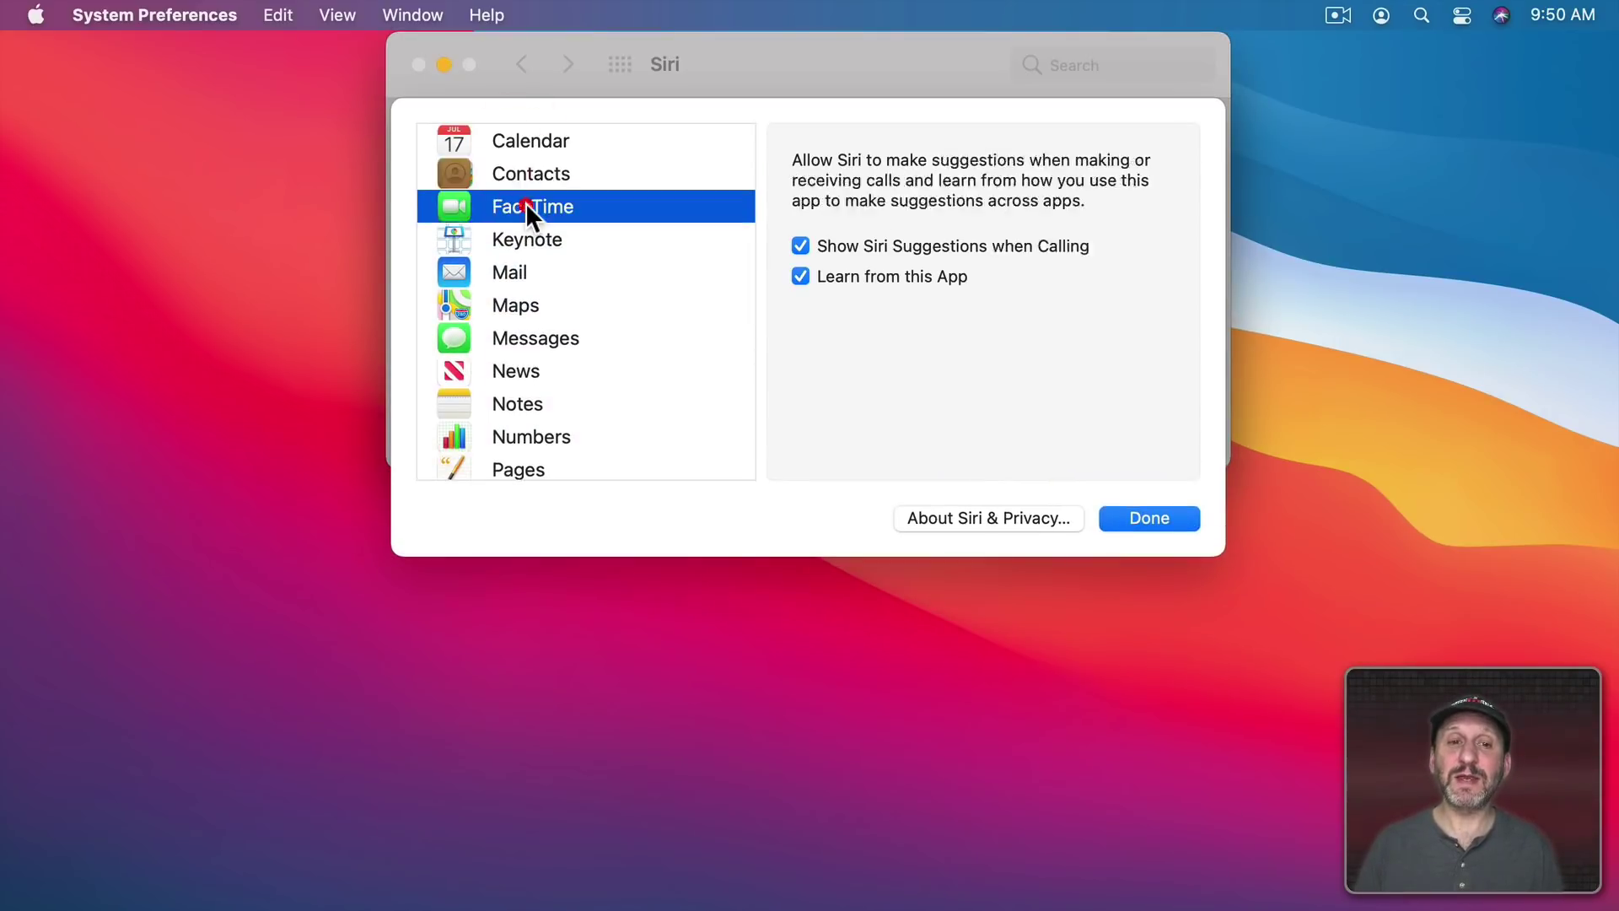
{"action": "left_click", "coordinate": [530, 238]}
{"action": "left_click", "coordinate": [530, 273]}
{"action": "left_click", "coordinate": [528, 305]}
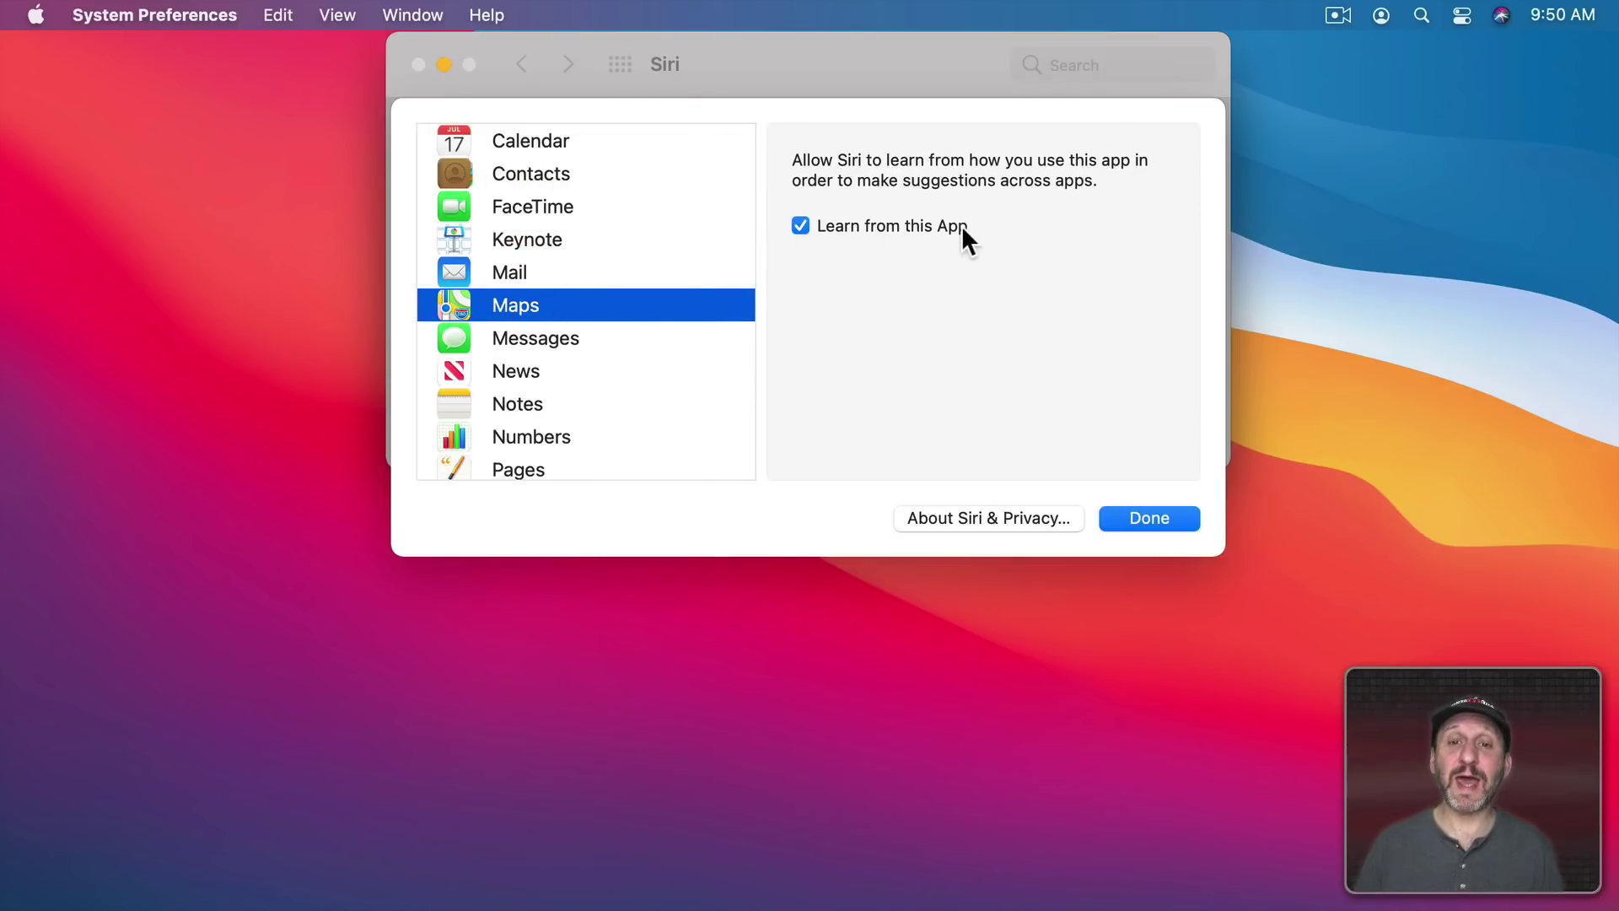
Step: Review the Siri suggestion options for Messages and close Siri Suggestions & Privacy
{"action": "left_click", "coordinate": [707, 329]}
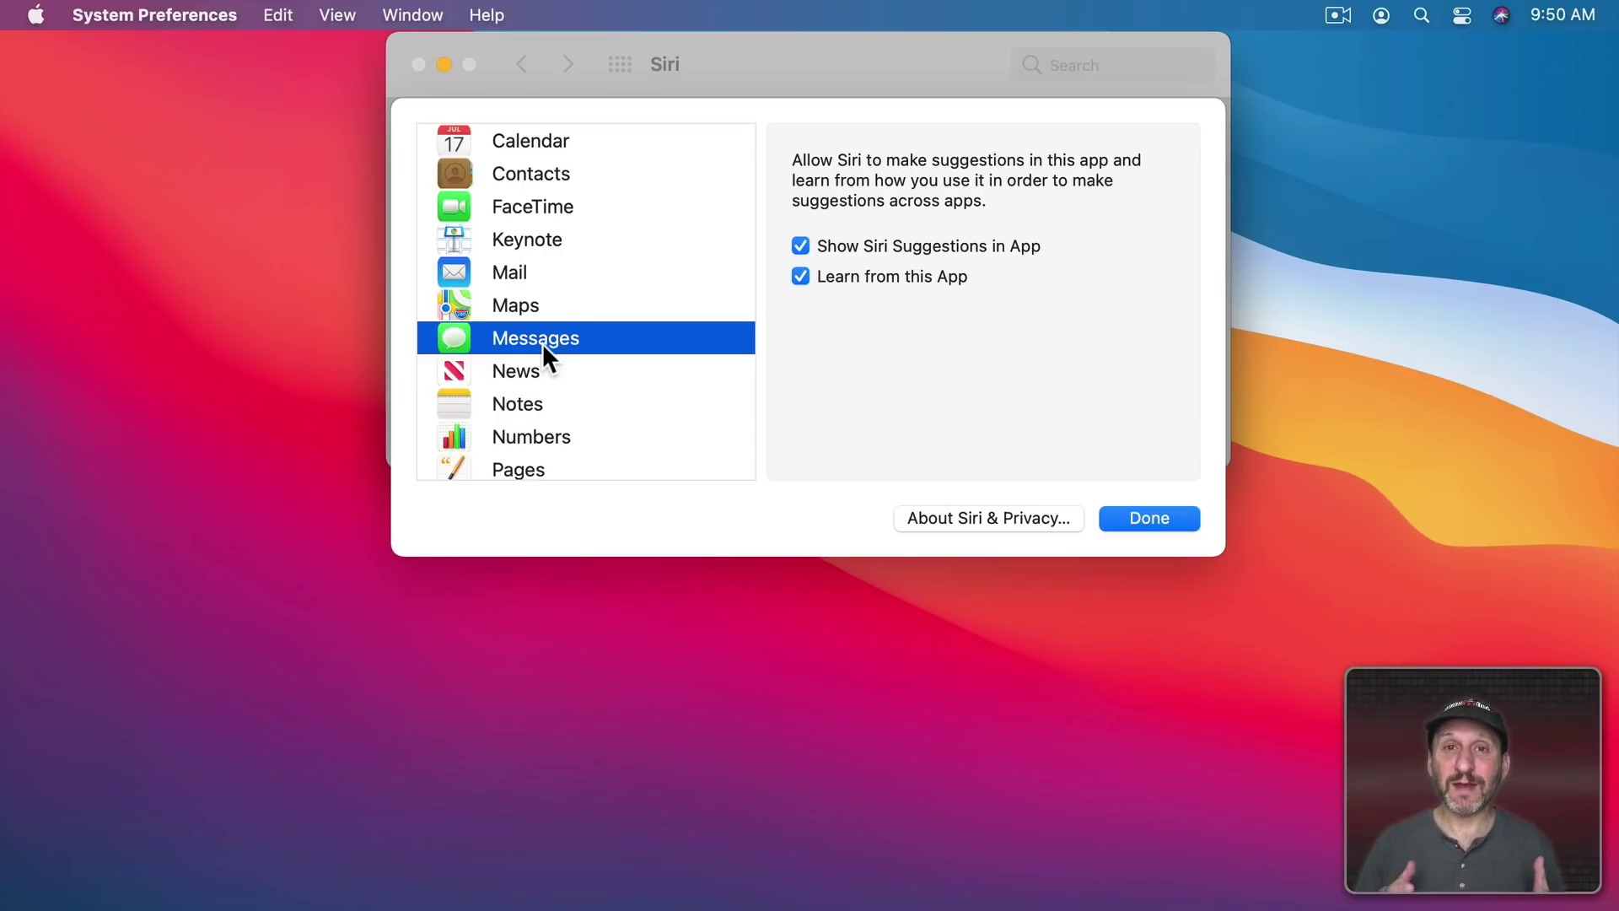
{"action": "key", "text": "Return"}
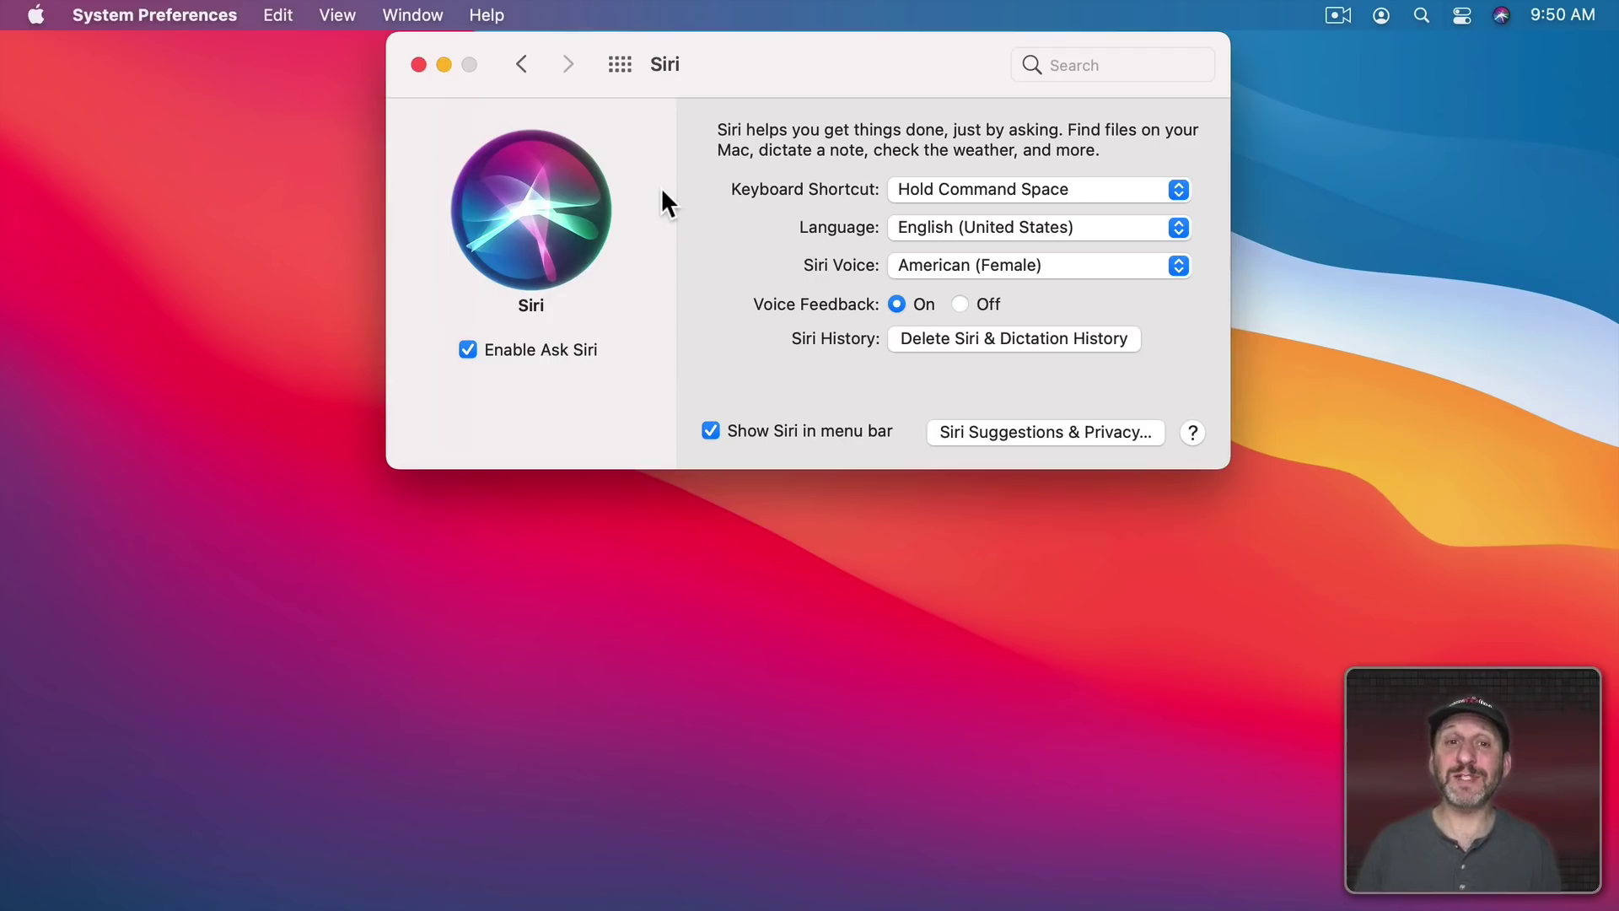
Step: Enable Type to Siri in the Siri section of the Accessibility preferences
{"action": "left_click", "coordinate": [613, 71]}
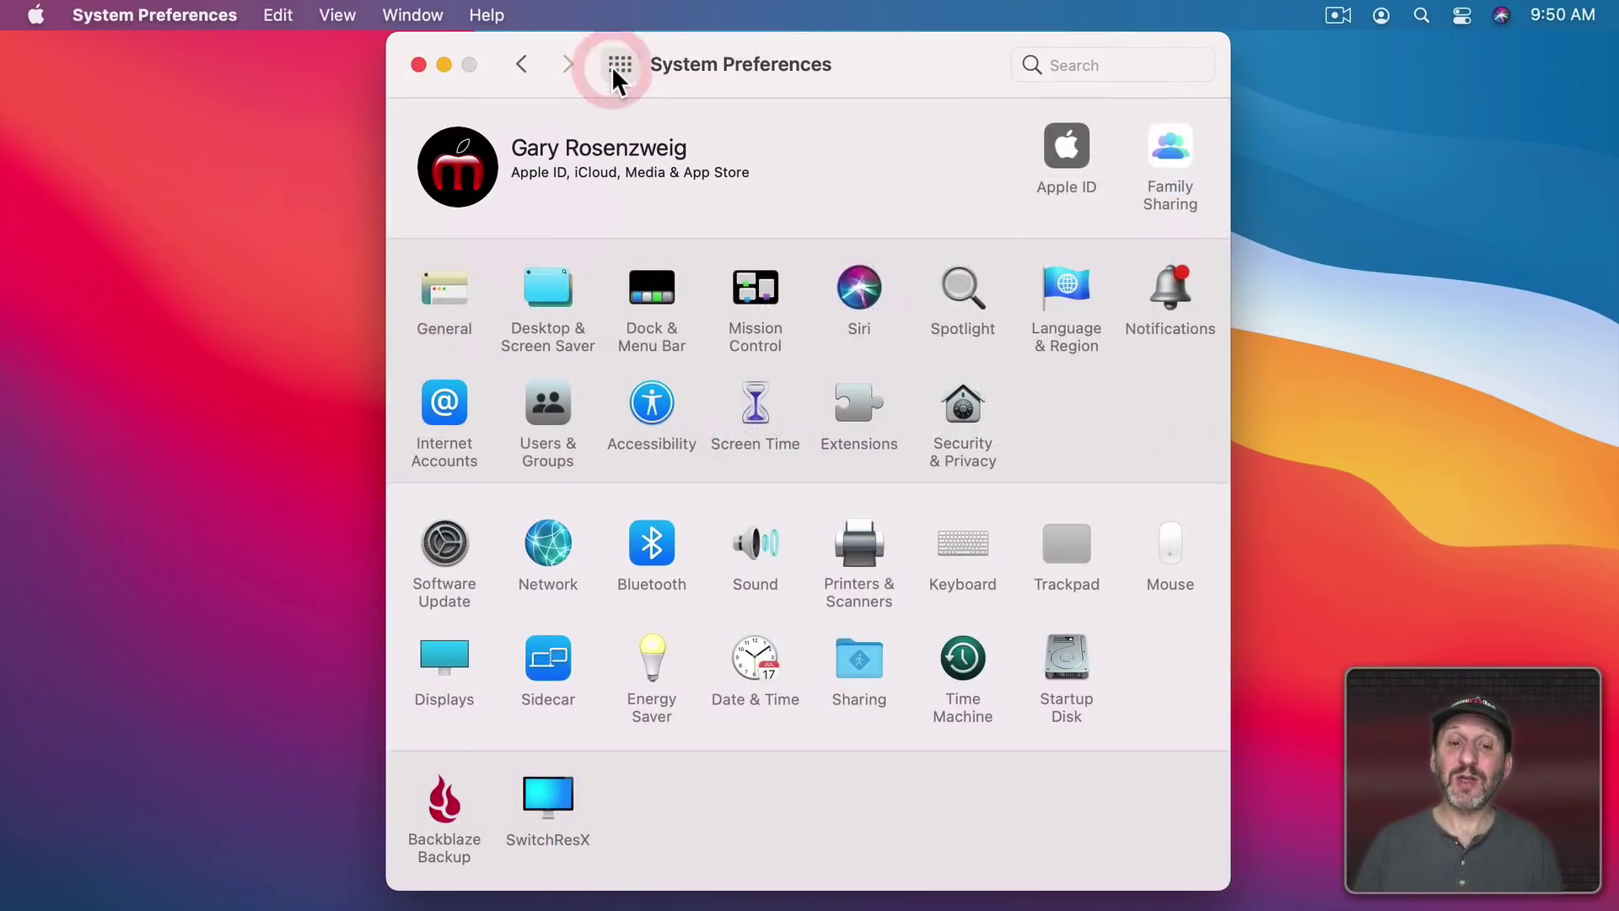
{"action": "left_click", "coordinate": [654, 403]}
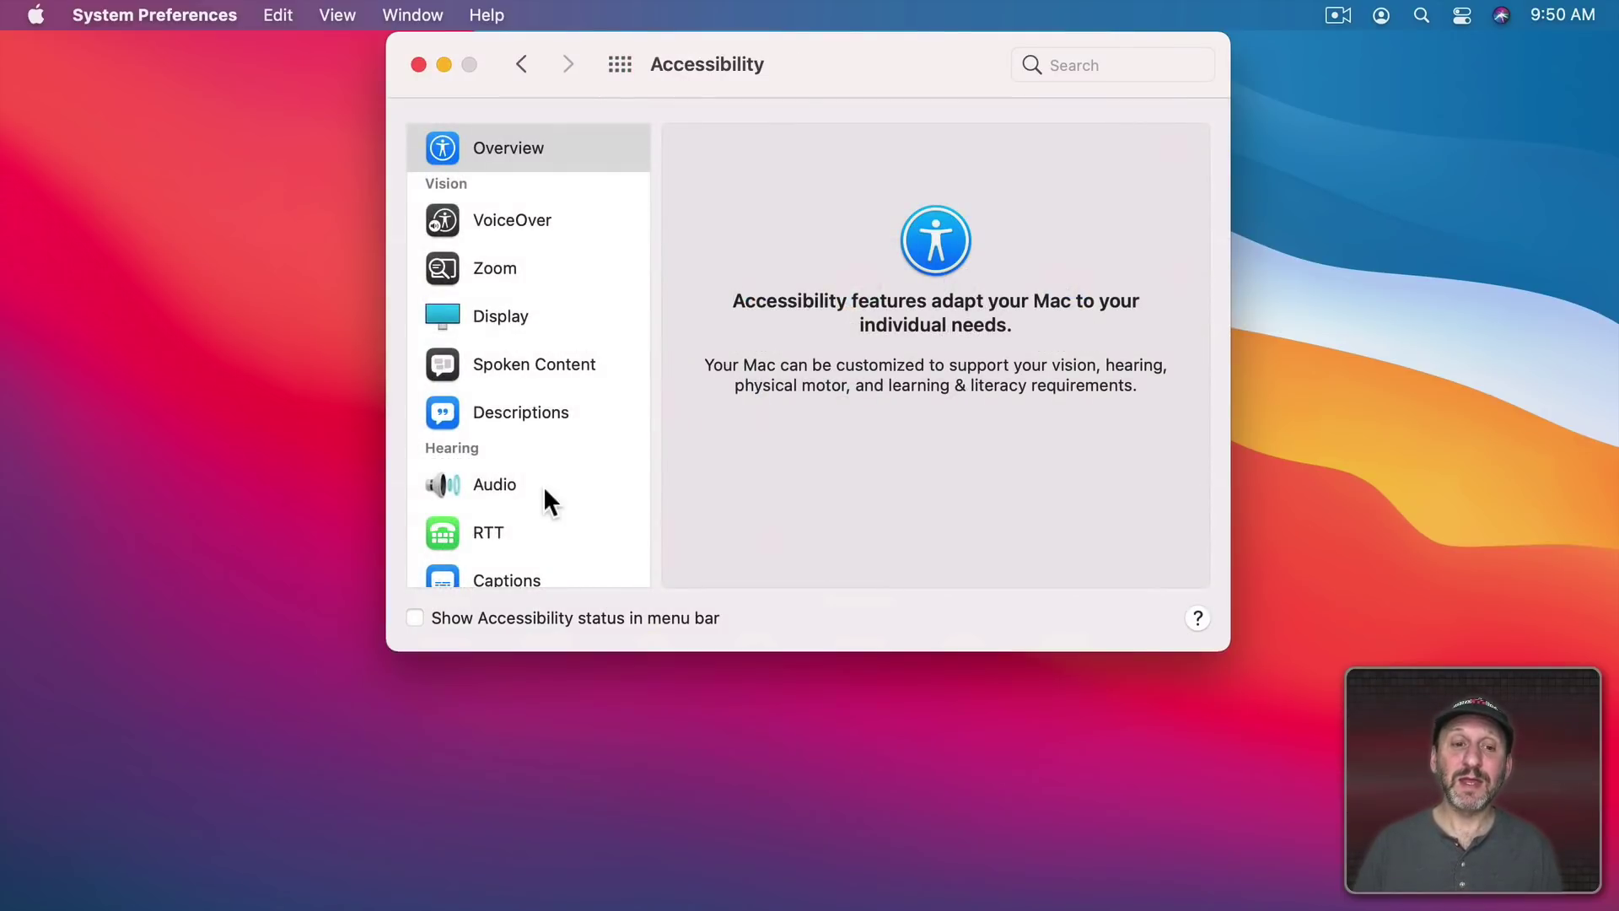
{"action": "scroll", "coordinate": [543, 489], "scroll_direction": "down", "scroll_amount": 5}
{"action": "left_click", "coordinate": [474, 529]}
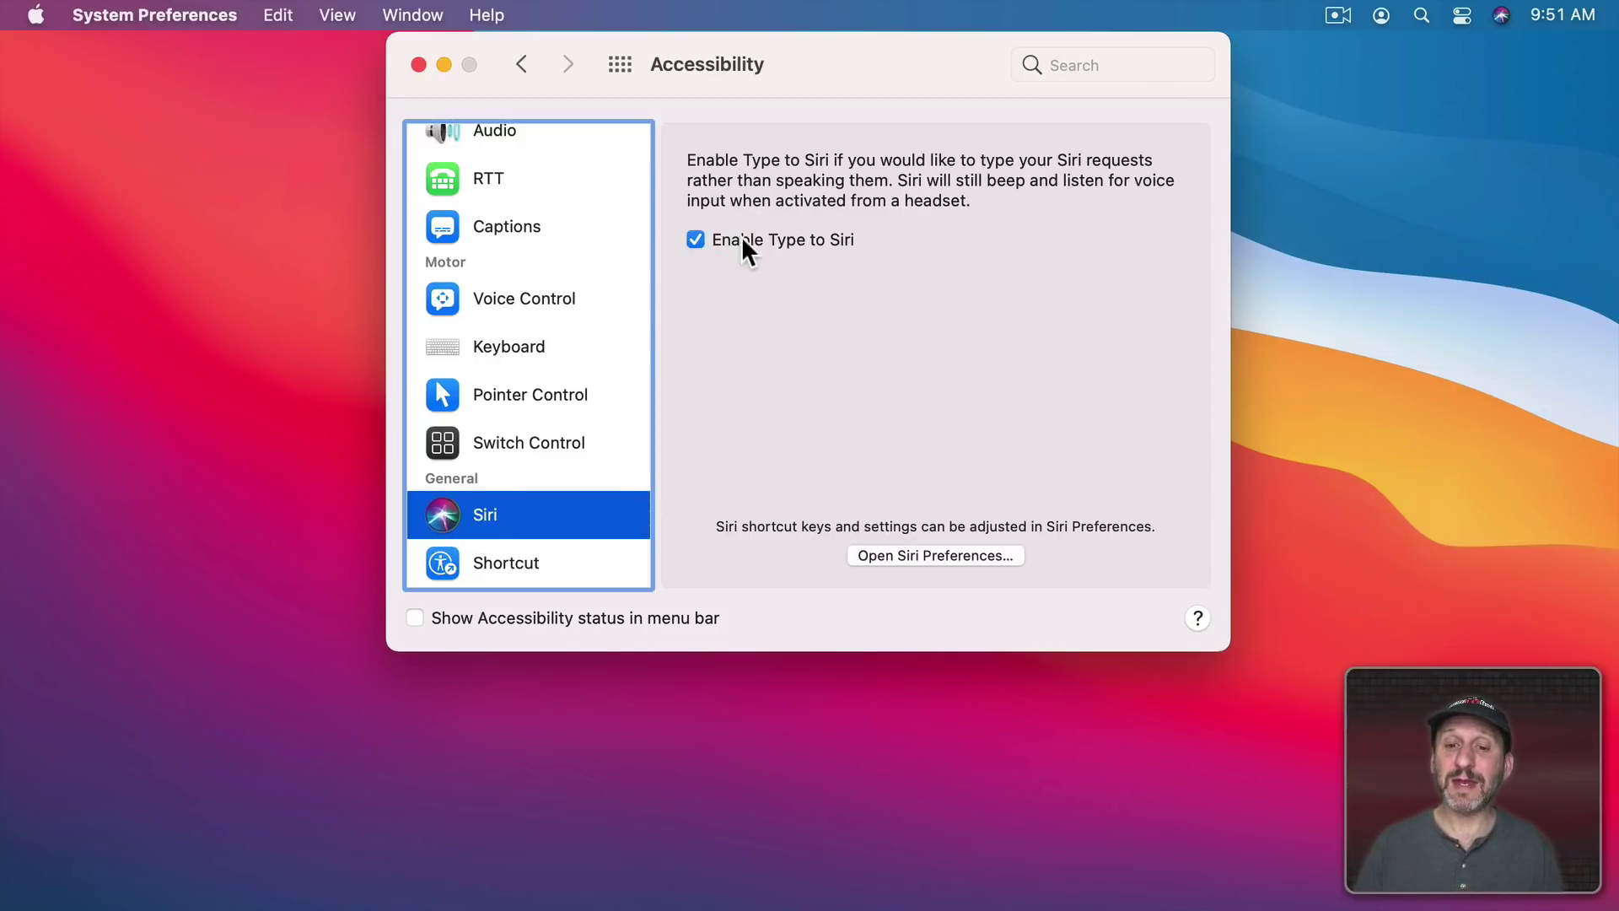
Step: Submit the typed request "Weather" to Siri
{"action": "left_click", "coordinate": [1500, 11]}
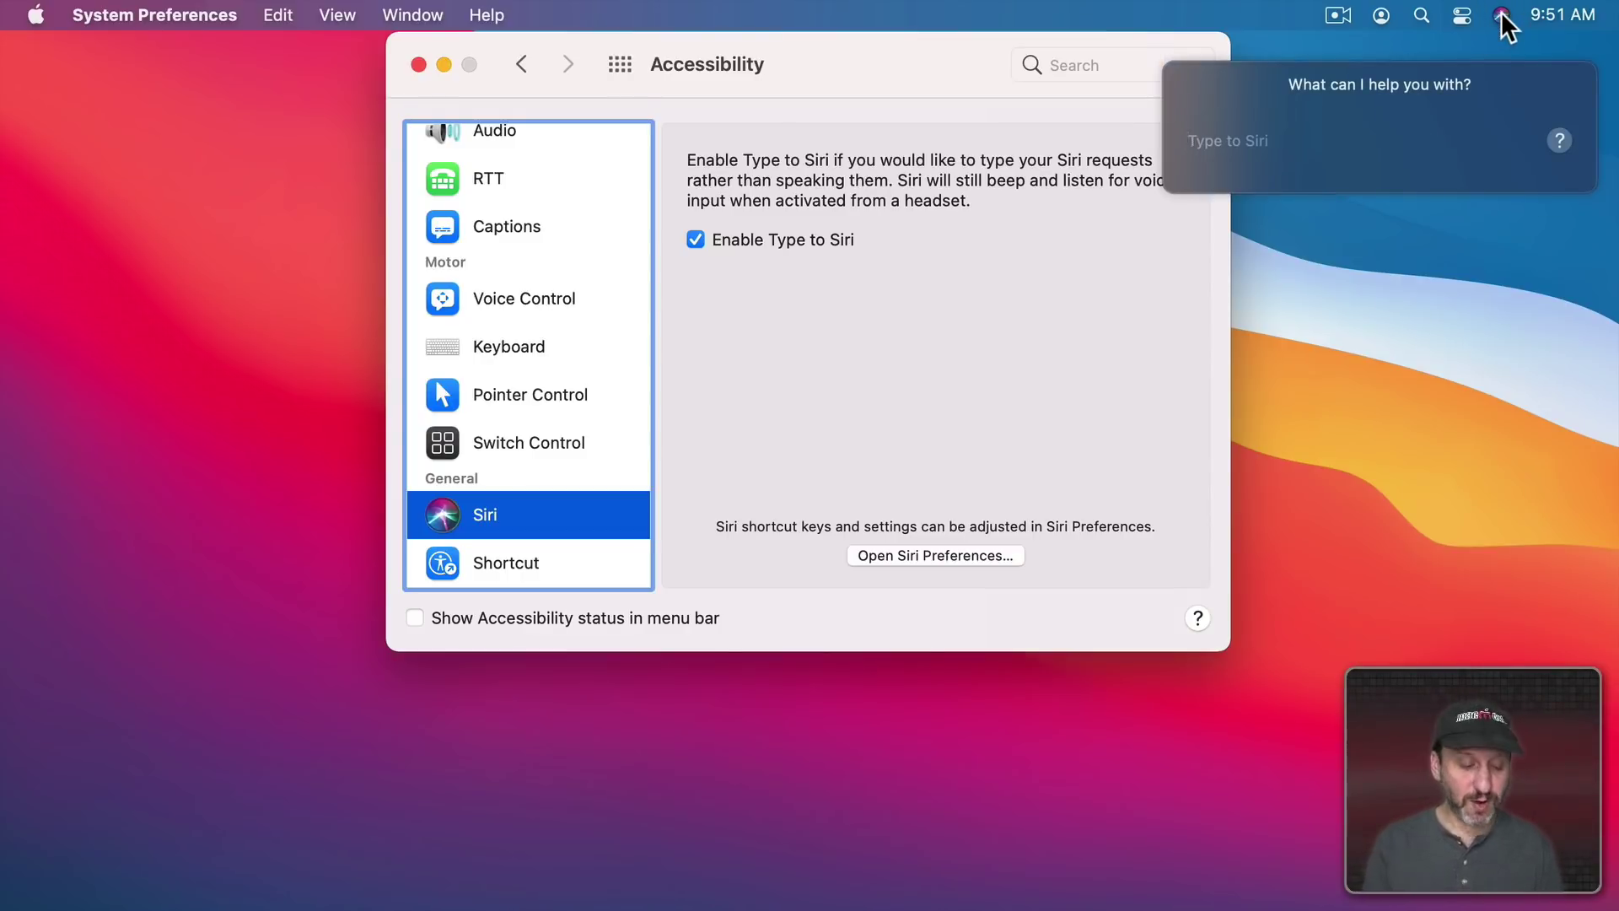
{"action": "type", "text": "Weather"}
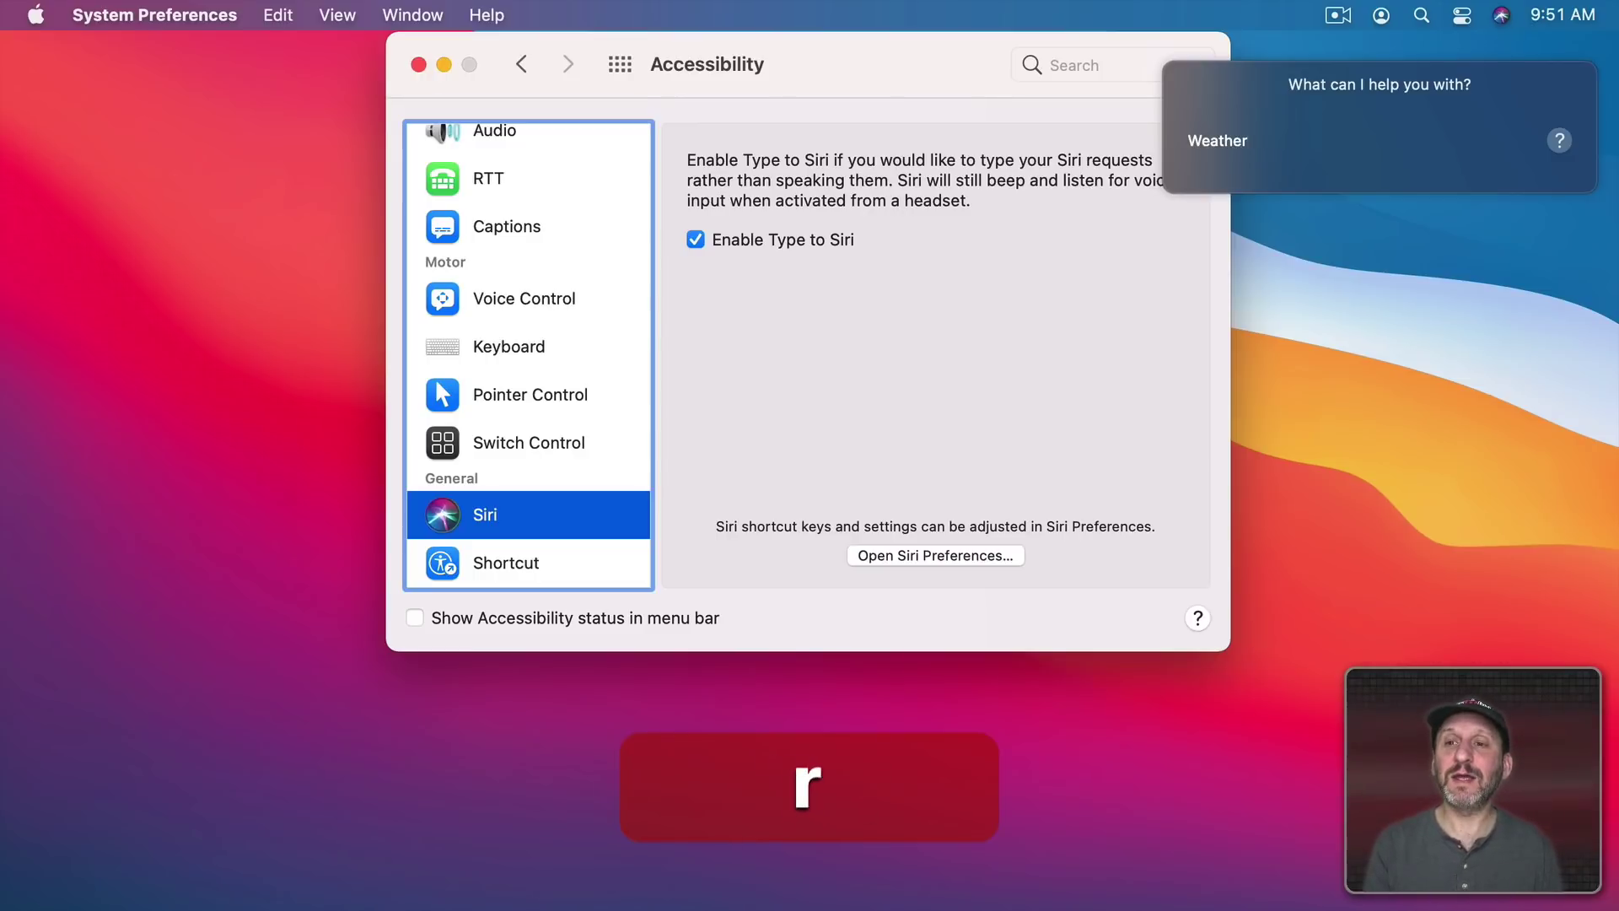
{"action": "key", "text": "Return"}
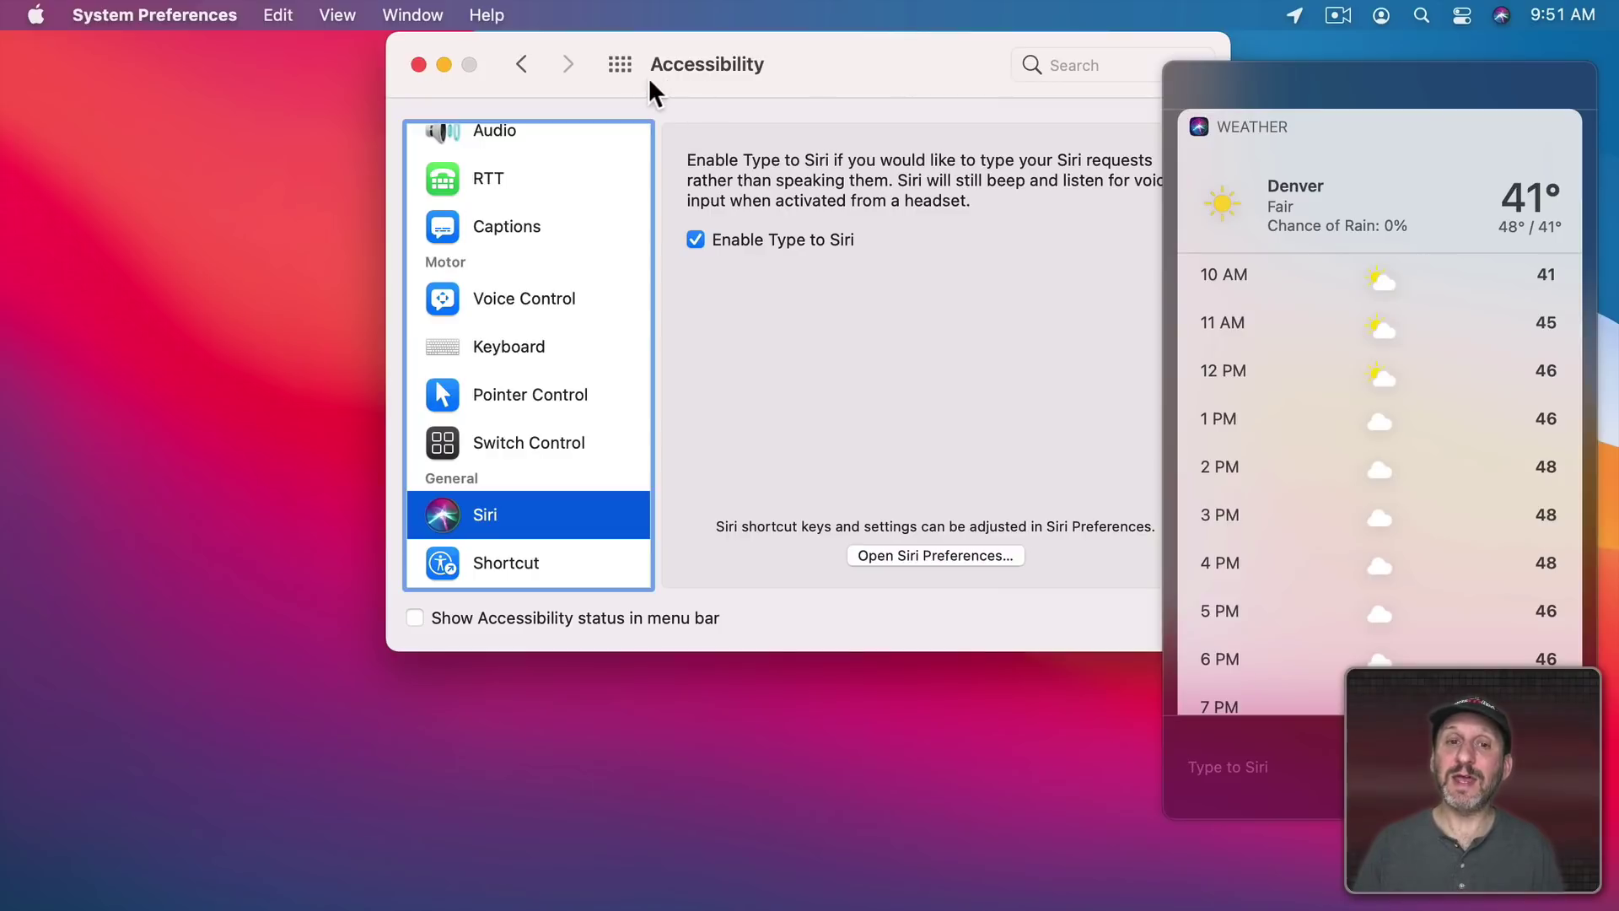
Step: Turn off Voice Feedback in the Siri preferences and quit System Preferences
{"action": "left_click", "coordinate": [617, 66]}
{"action": "left_click", "coordinate": [850, 285]}
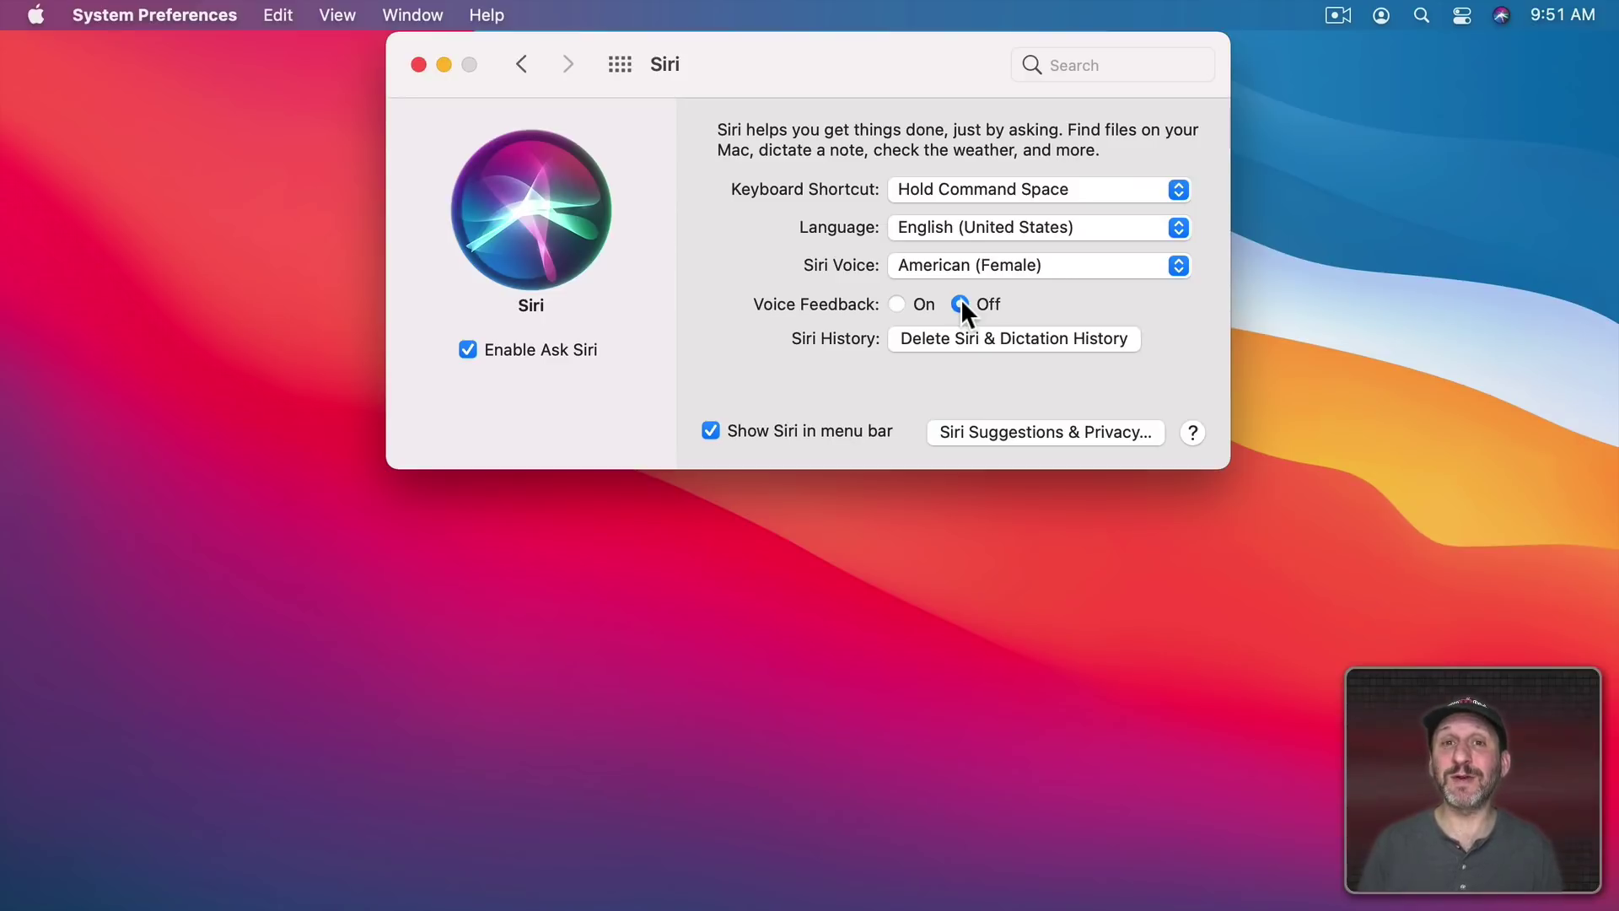
{"action": "key", "text": "super+q"}
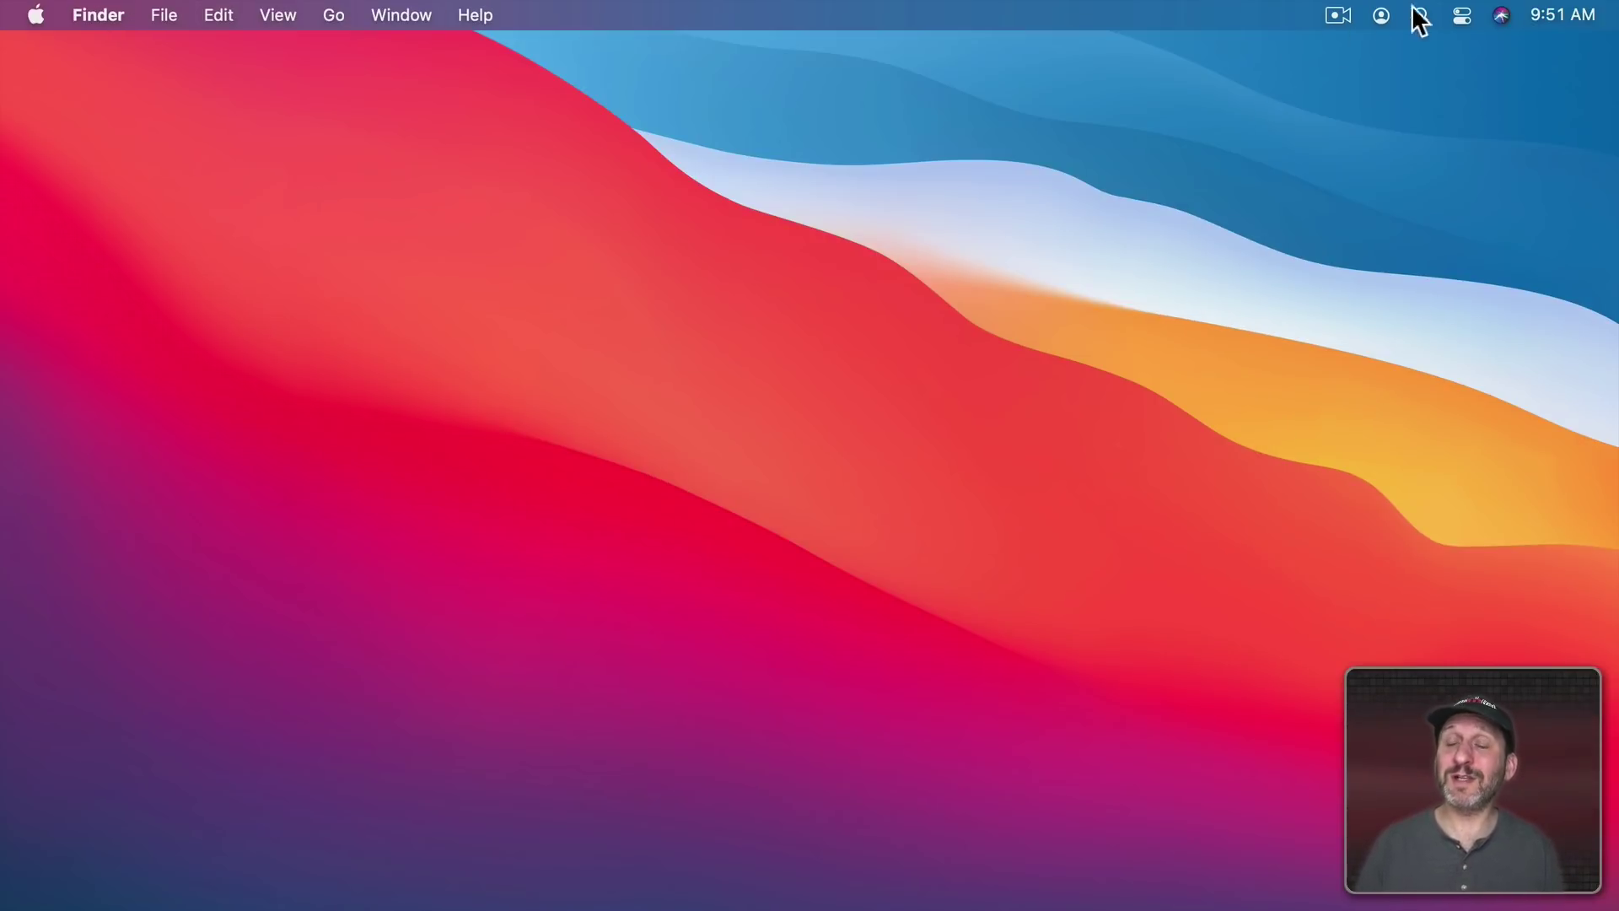
Step: Bring up Siri's list of things to ask and review the example requests for Finder
{"action": "left_click", "coordinate": [1500, 14]}
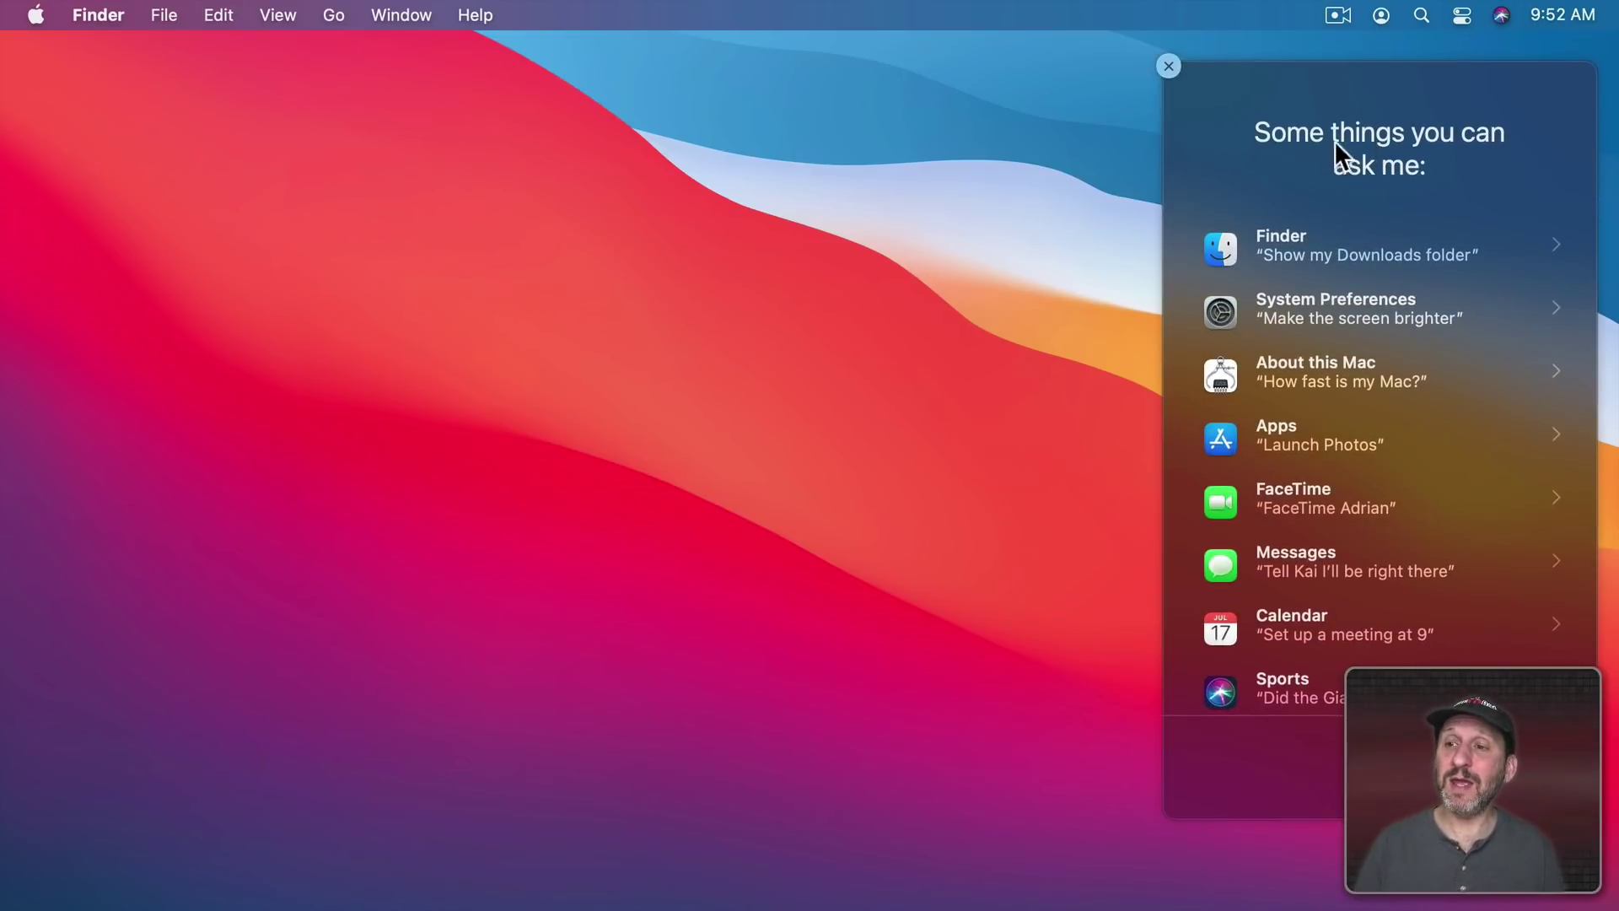
{"action": "scroll", "coordinate": [1336, 594], "scroll_direction": "down", "scroll_amount": 15}
{"action": "scroll", "coordinate": [1334, 585], "scroll_direction": "up", "scroll_amount": 3}
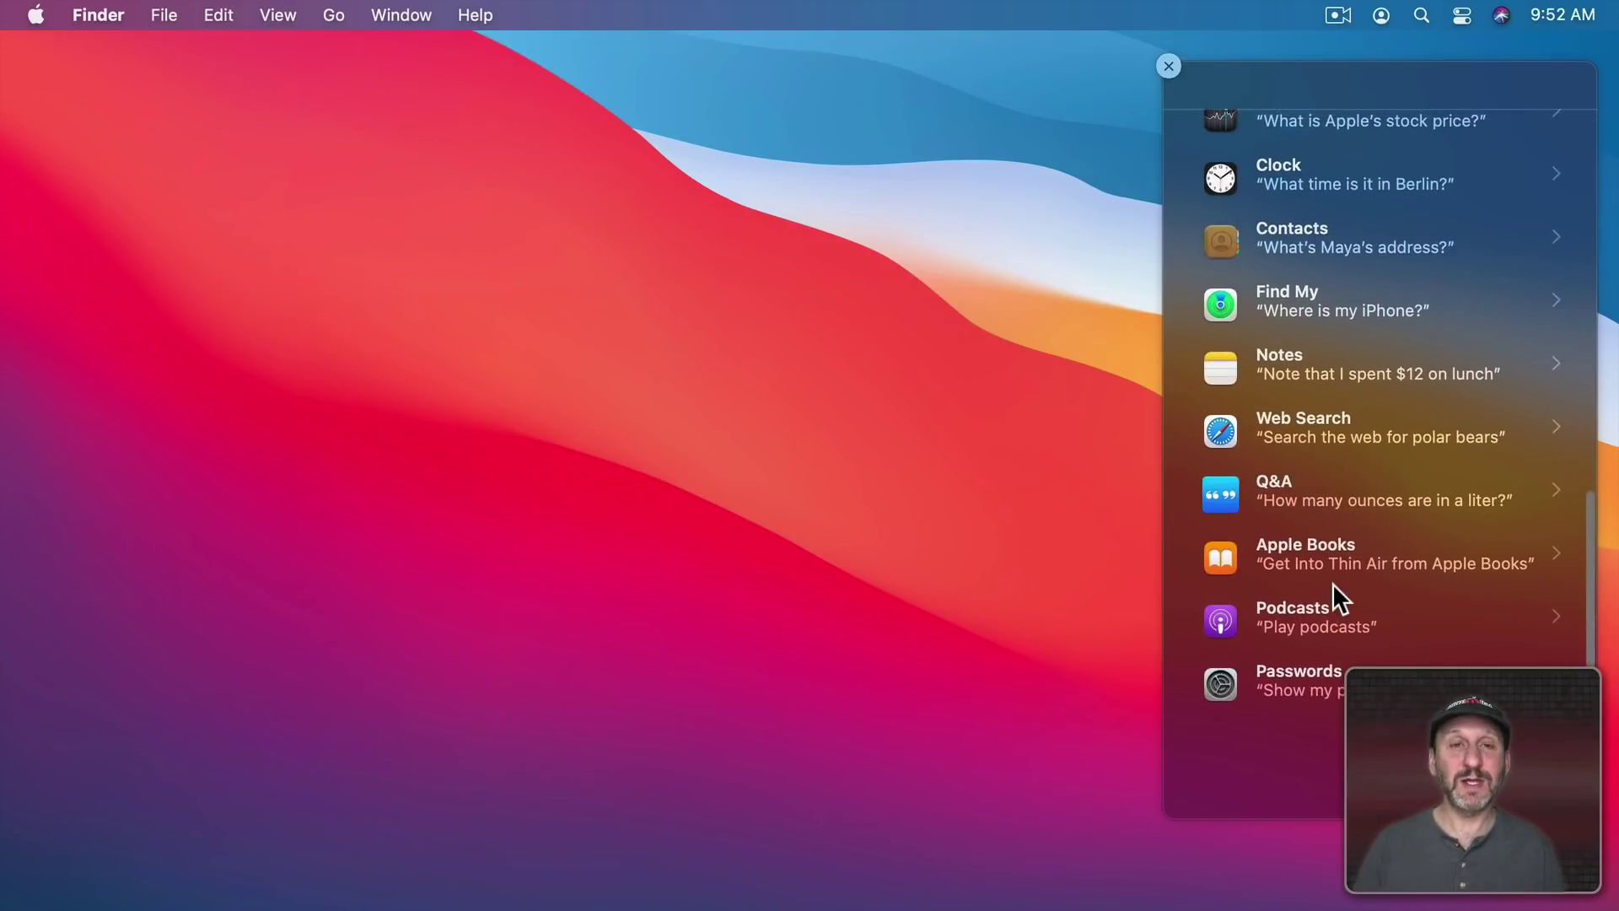
{"action": "scroll", "coordinate": [1332, 583], "scroll_direction": "up", "scroll_amount": 12}
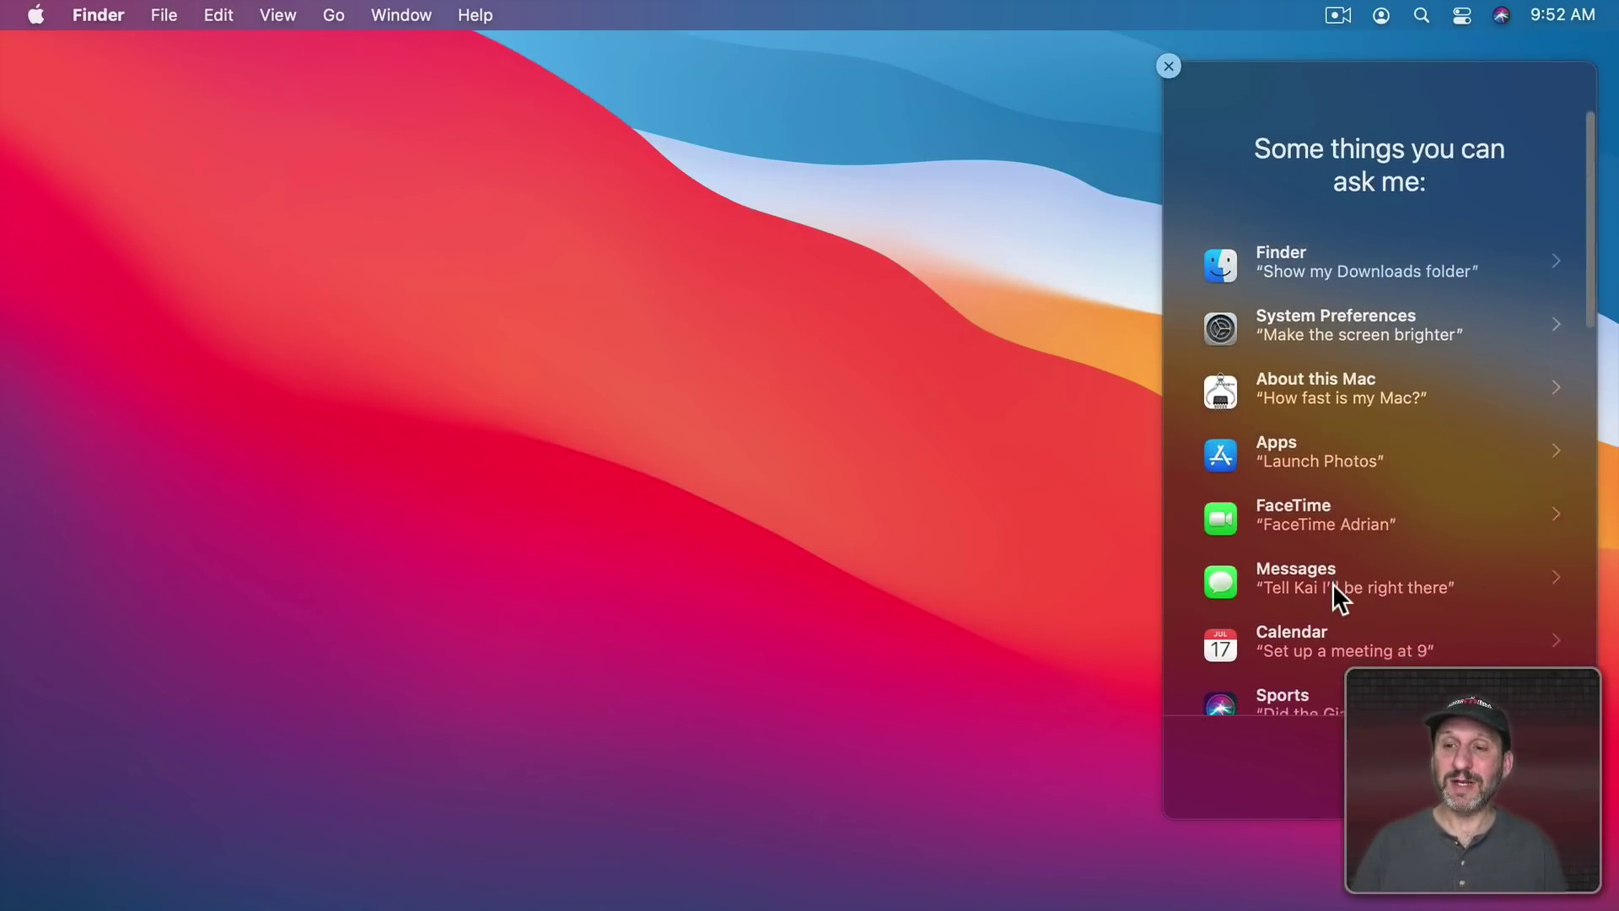
{"action": "left_click", "coordinate": [1301, 249]}
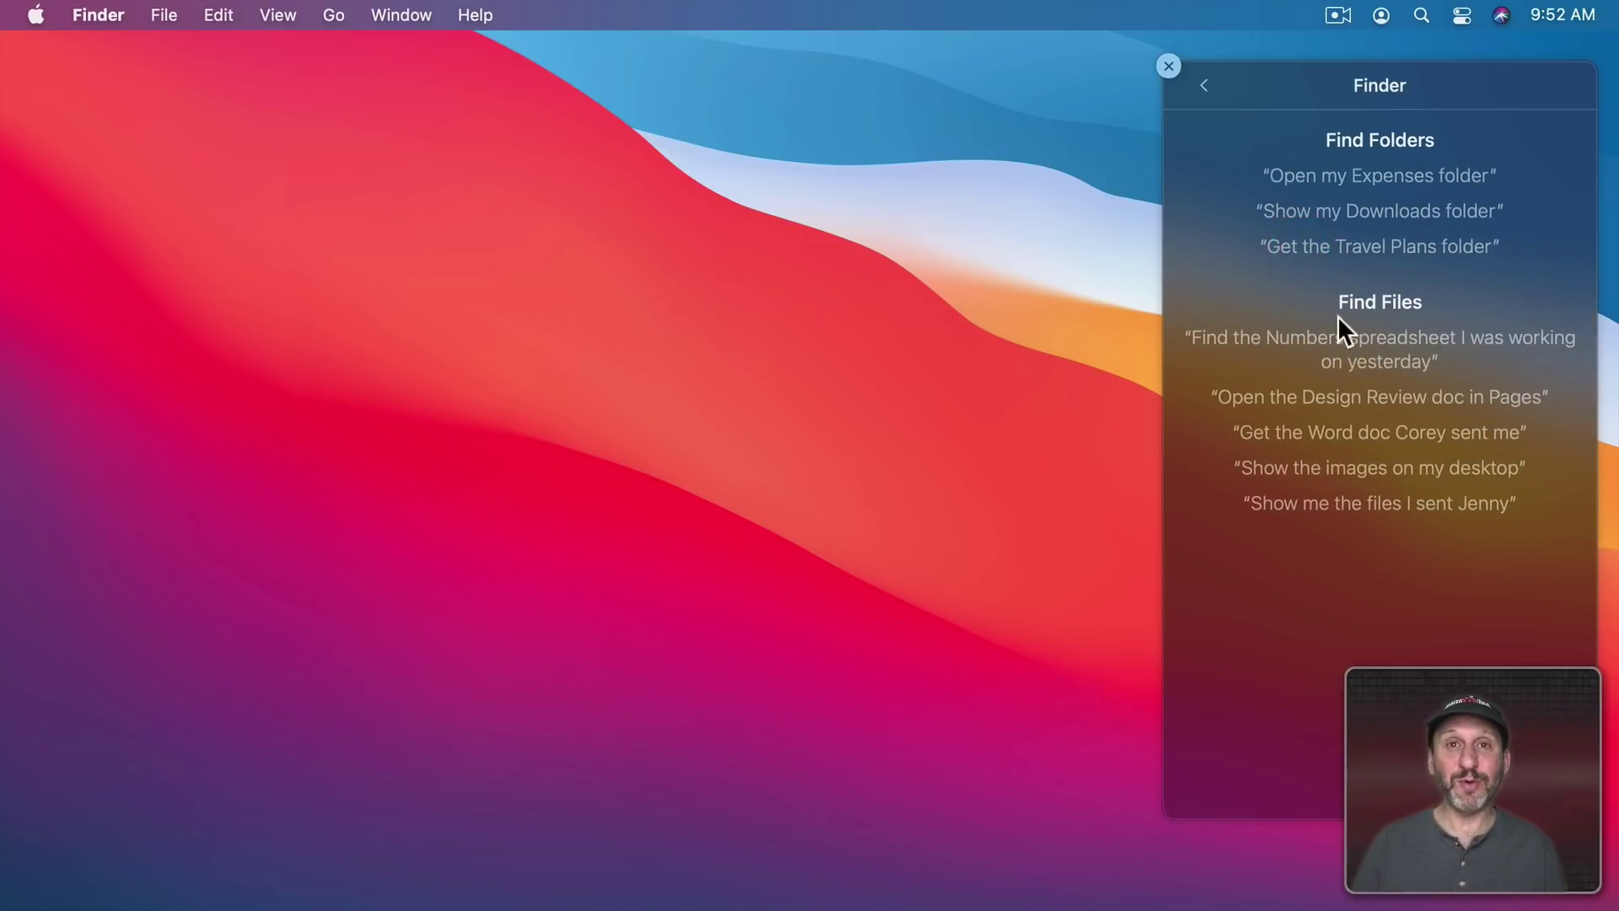
{"action": "left_click", "coordinate": [1206, 78]}
Step: Review Siri's example requests for Music and Maps, returning to the category list after each
{"action": "scroll", "coordinate": [1334, 489], "scroll_direction": "down", "scroll_amount": 5}
{"action": "scroll", "coordinate": [1333, 489], "scroll_direction": "down", "scroll_amount": 5}
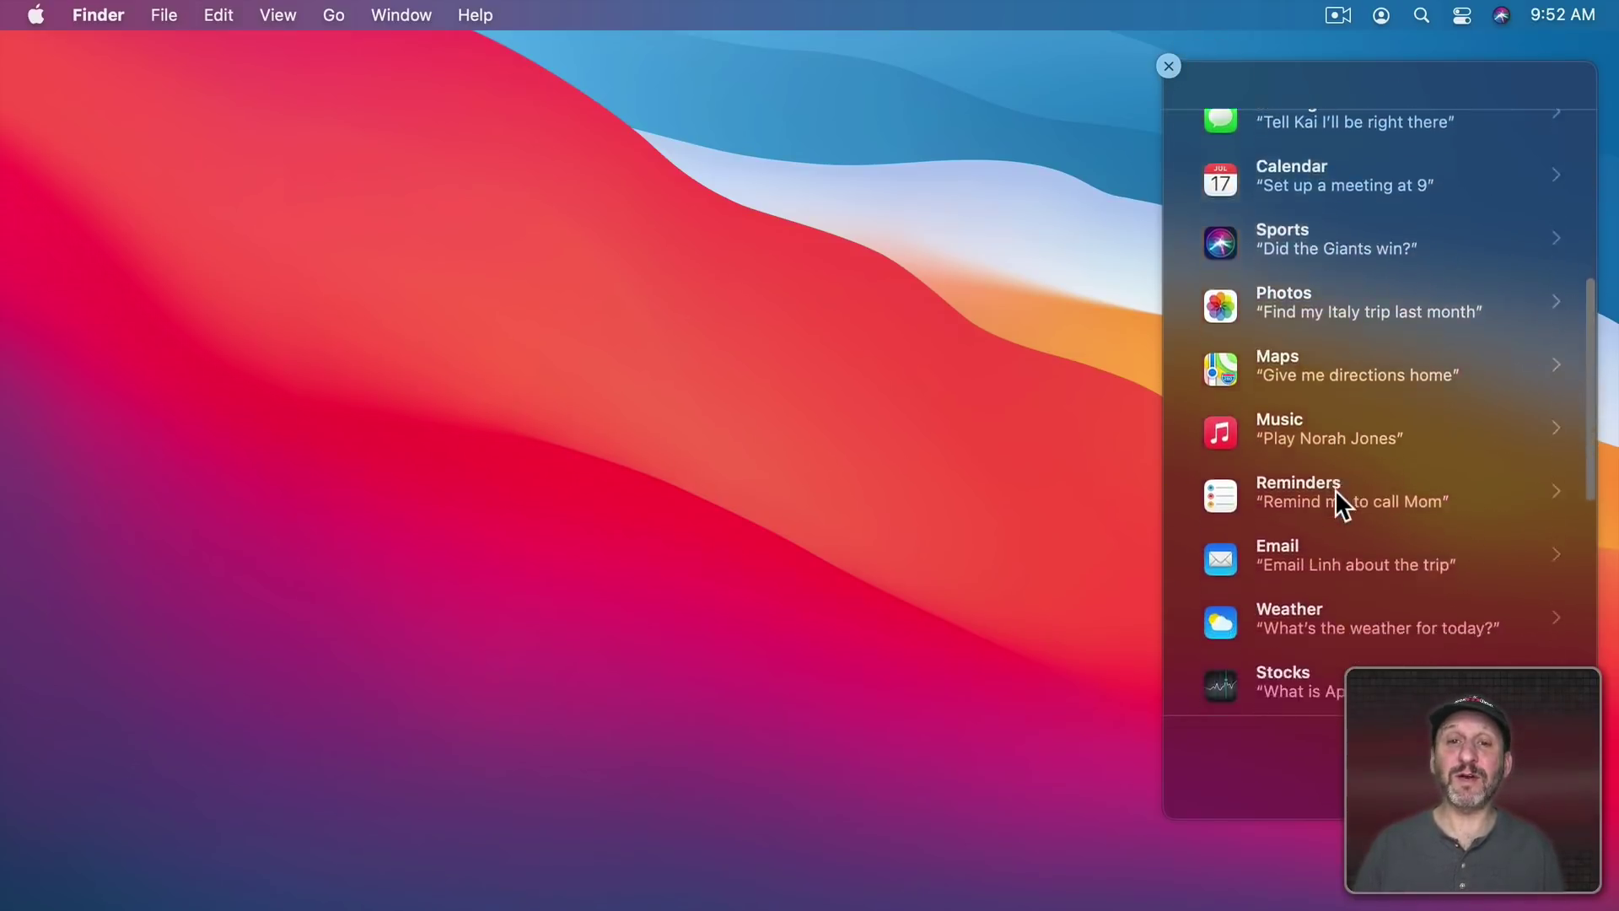
{"action": "left_click", "coordinate": [1282, 383]}
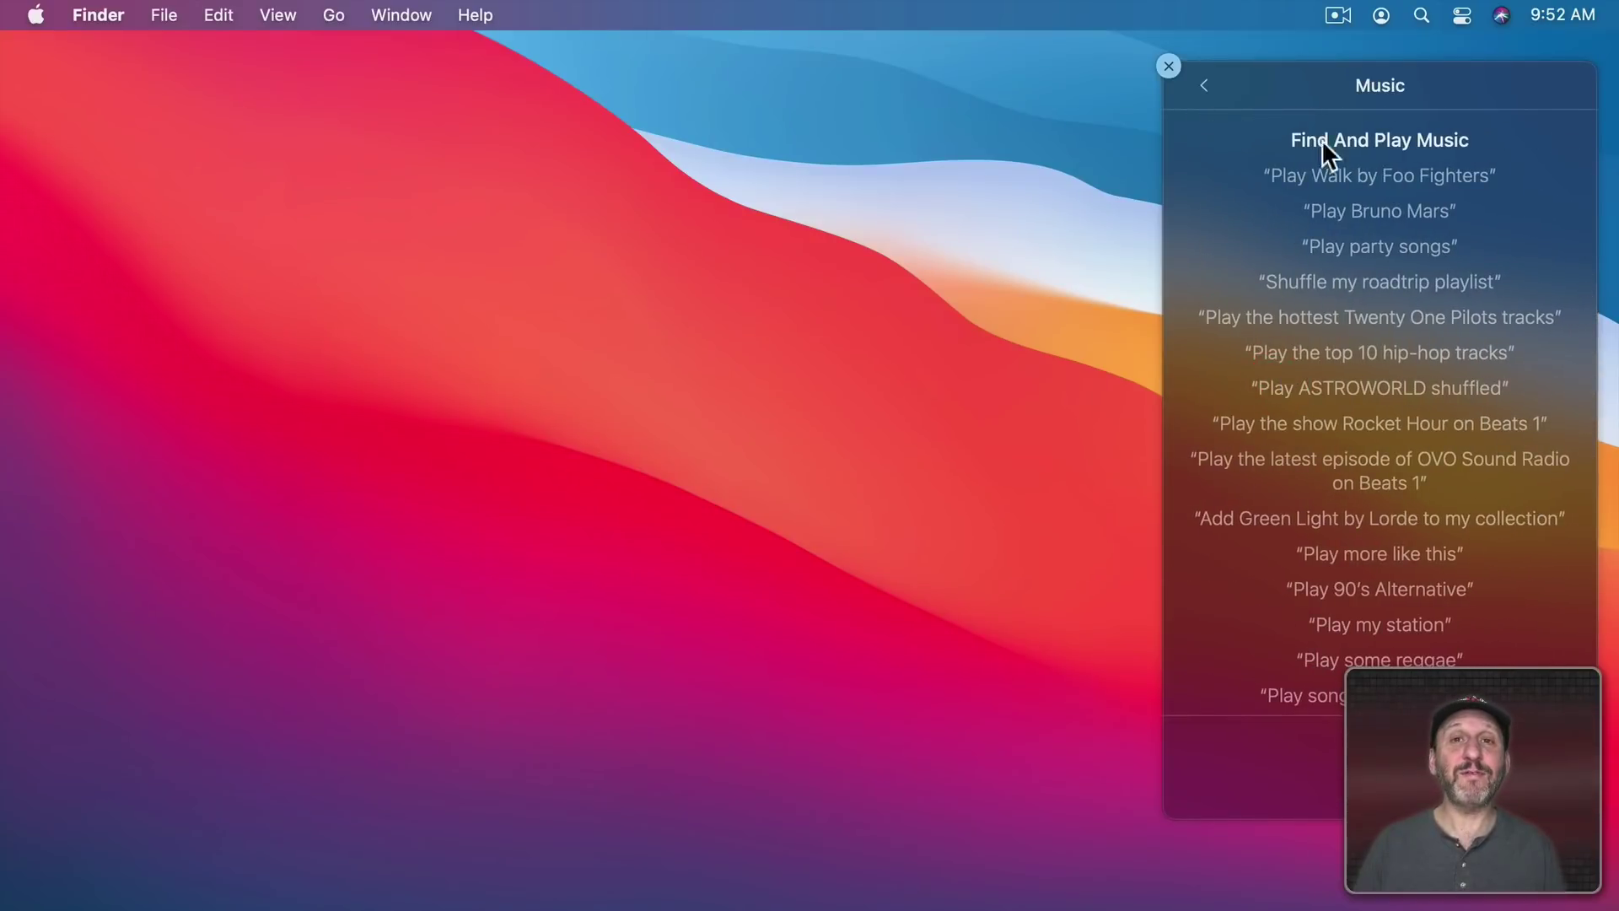
{"action": "left_click", "coordinate": [1204, 85]}
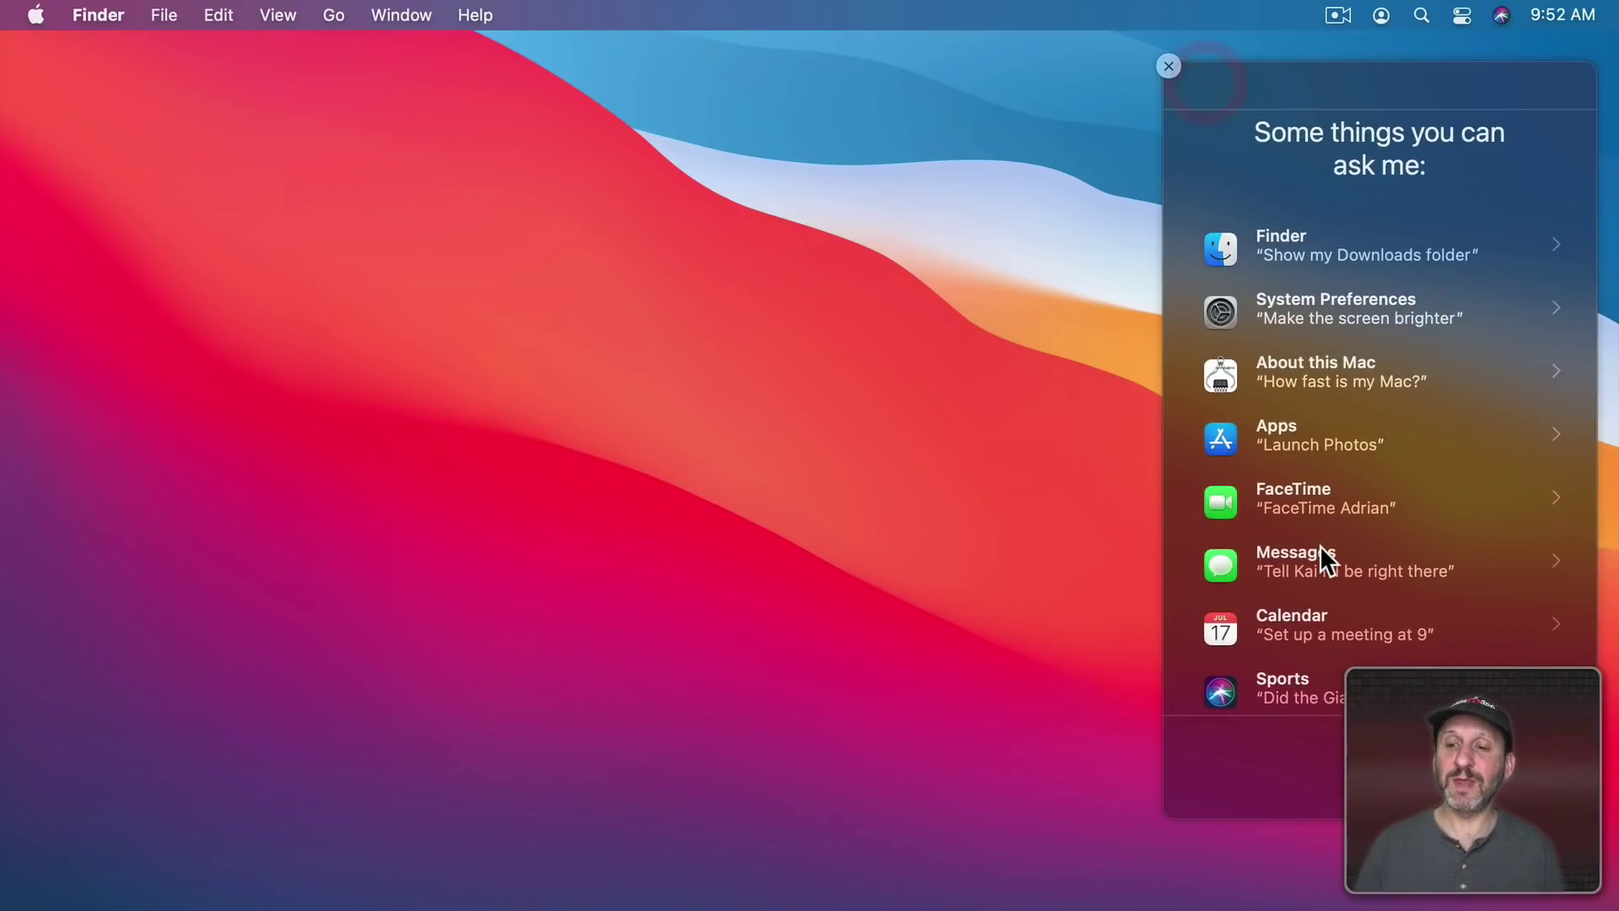
{"action": "scroll", "coordinate": [1321, 553], "scroll_direction": "down", "scroll_amount": 3}
{"action": "scroll", "coordinate": [1298, 565], "scroll_direction": "down", "scroll_amount": 2}
{"action": "left_click", "coordinate": [1277, 567]}
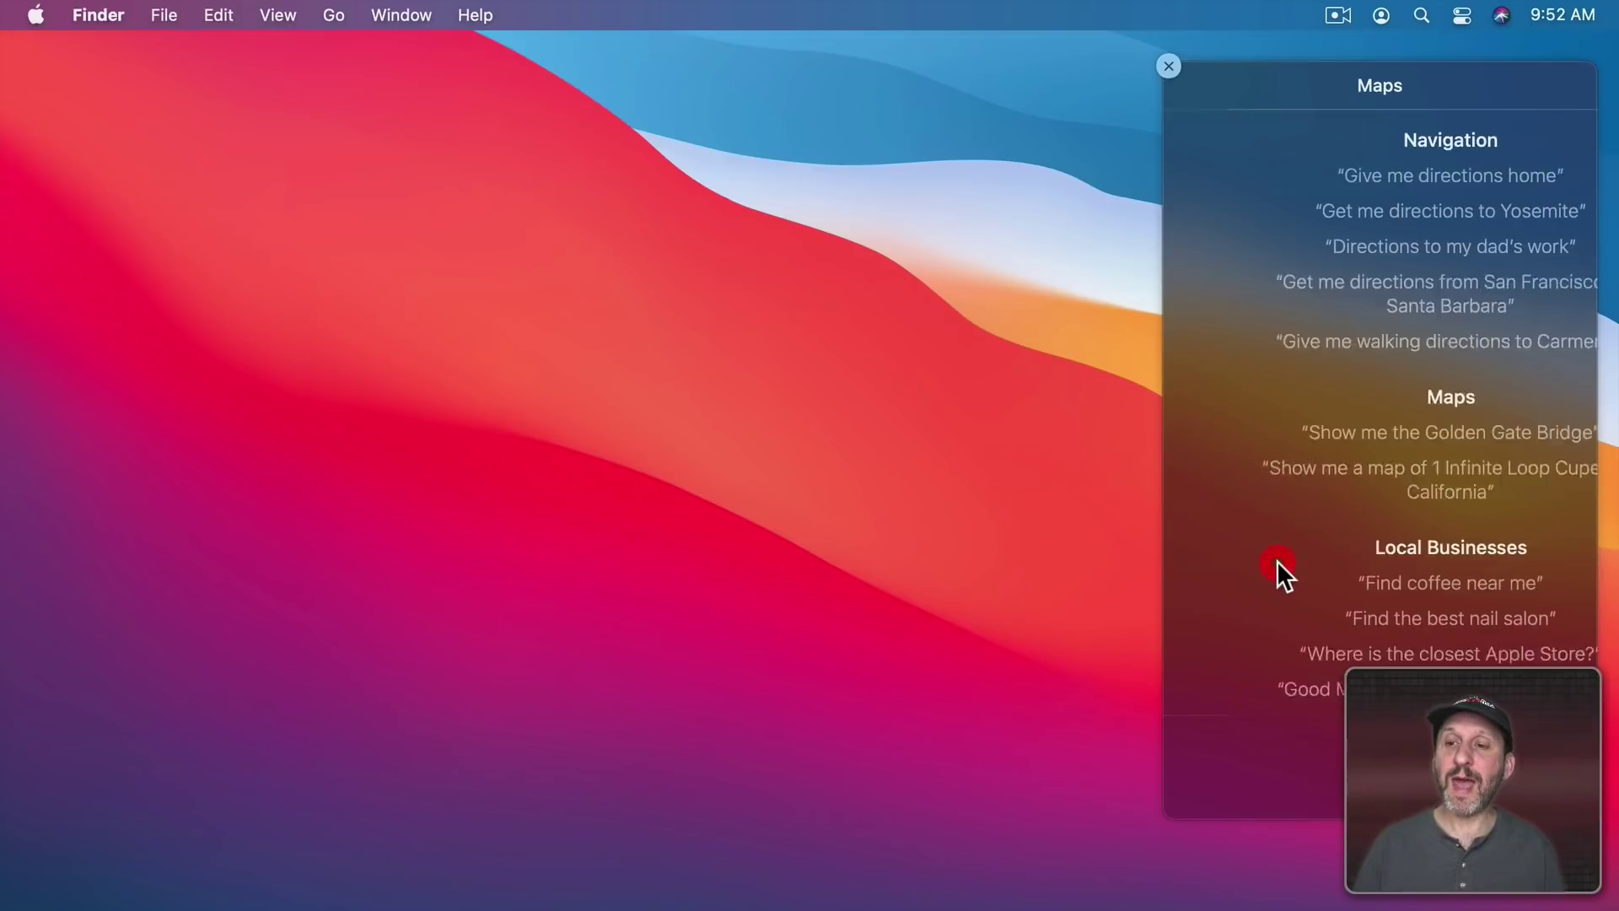
{"action": "left_click", "coordinate": [1204, 86]}
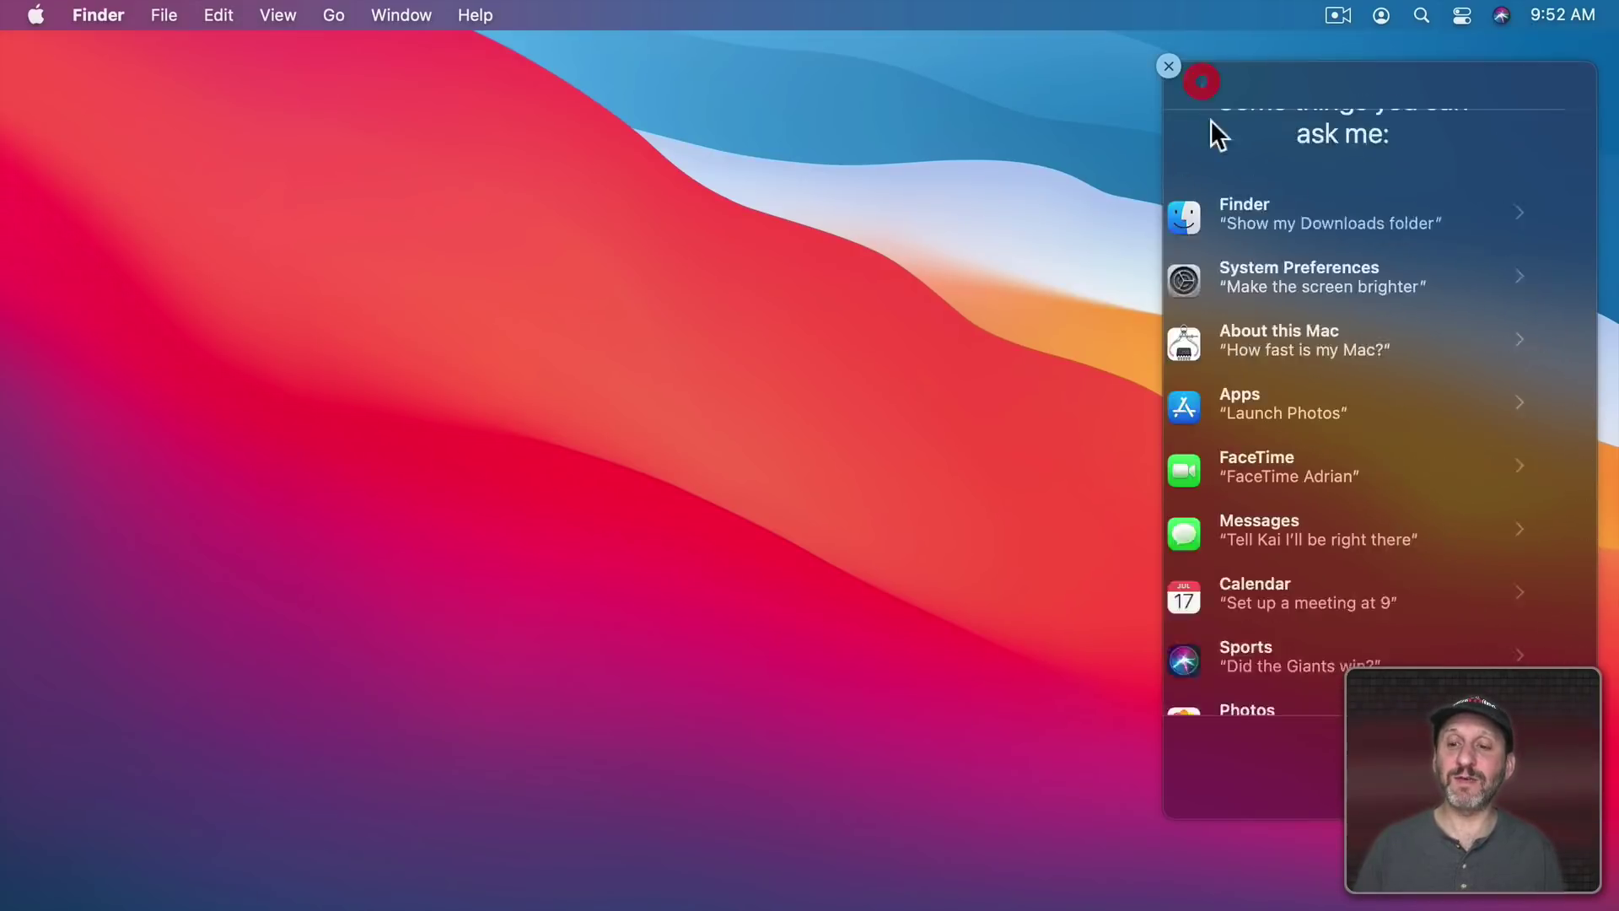
Step: Look through the remaining Siri categories, read the Q&A example questions and dismiss Siri
{"action": "scroll", "coordinate": [1263, 604], "scroll_direction": "down", "scroll_amount": 5}
{"action": "scroll", "coordinate": [1264, 605], "scroll_direction": "down", "scroll_amount": 4}
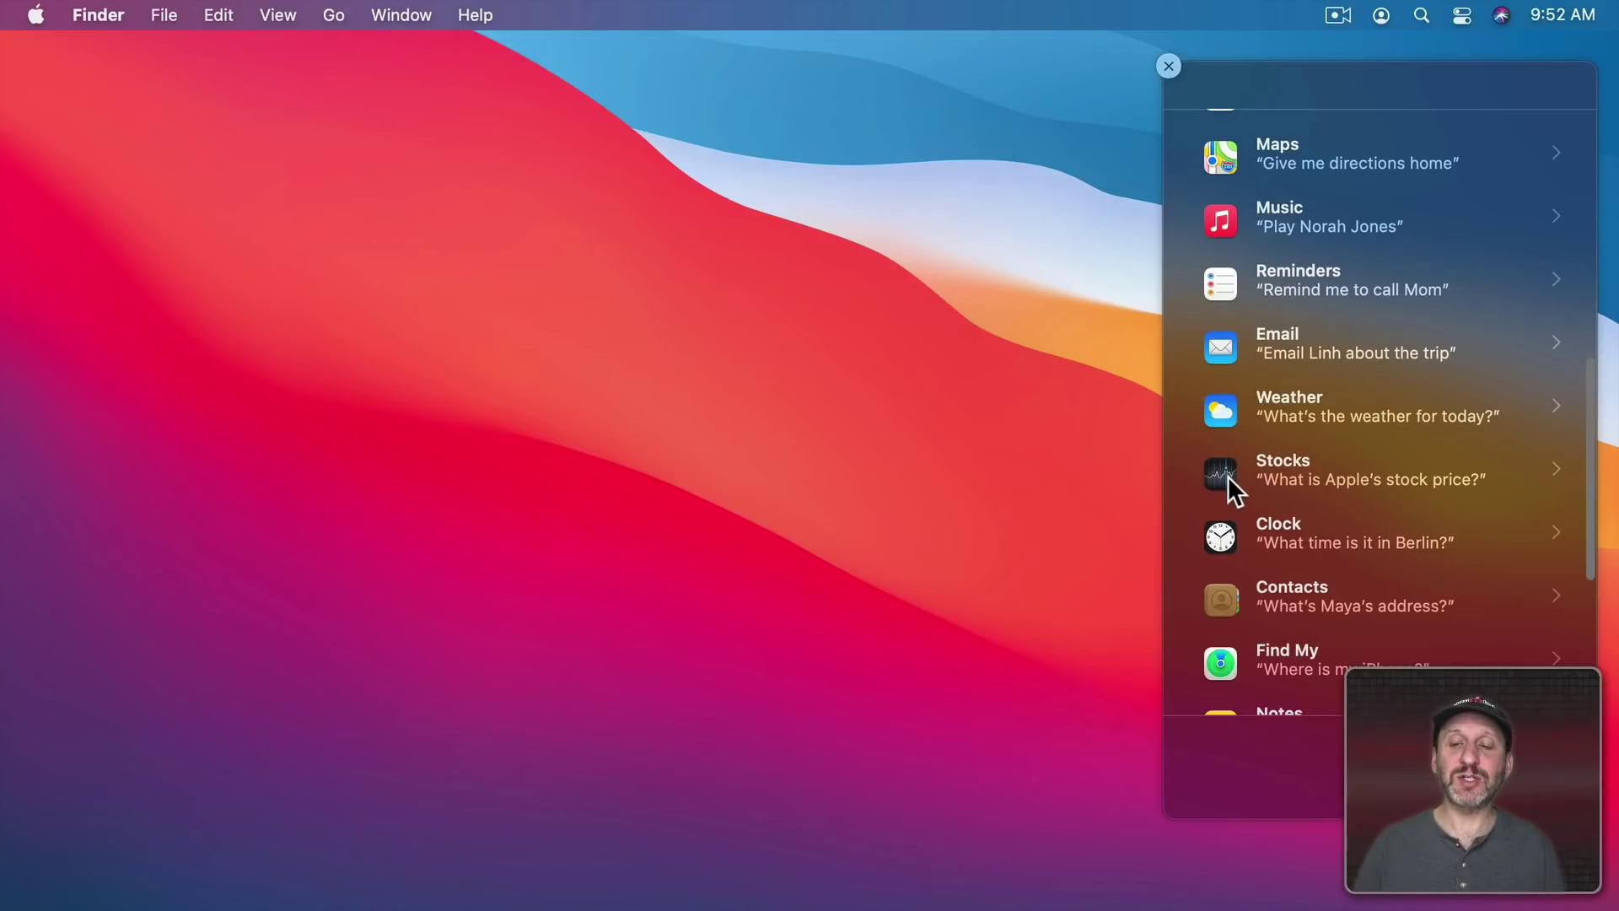
{"action": "scroll", "coordinate": [1228, 476], "scroll_direction": "down", "scroll_amount": 3}
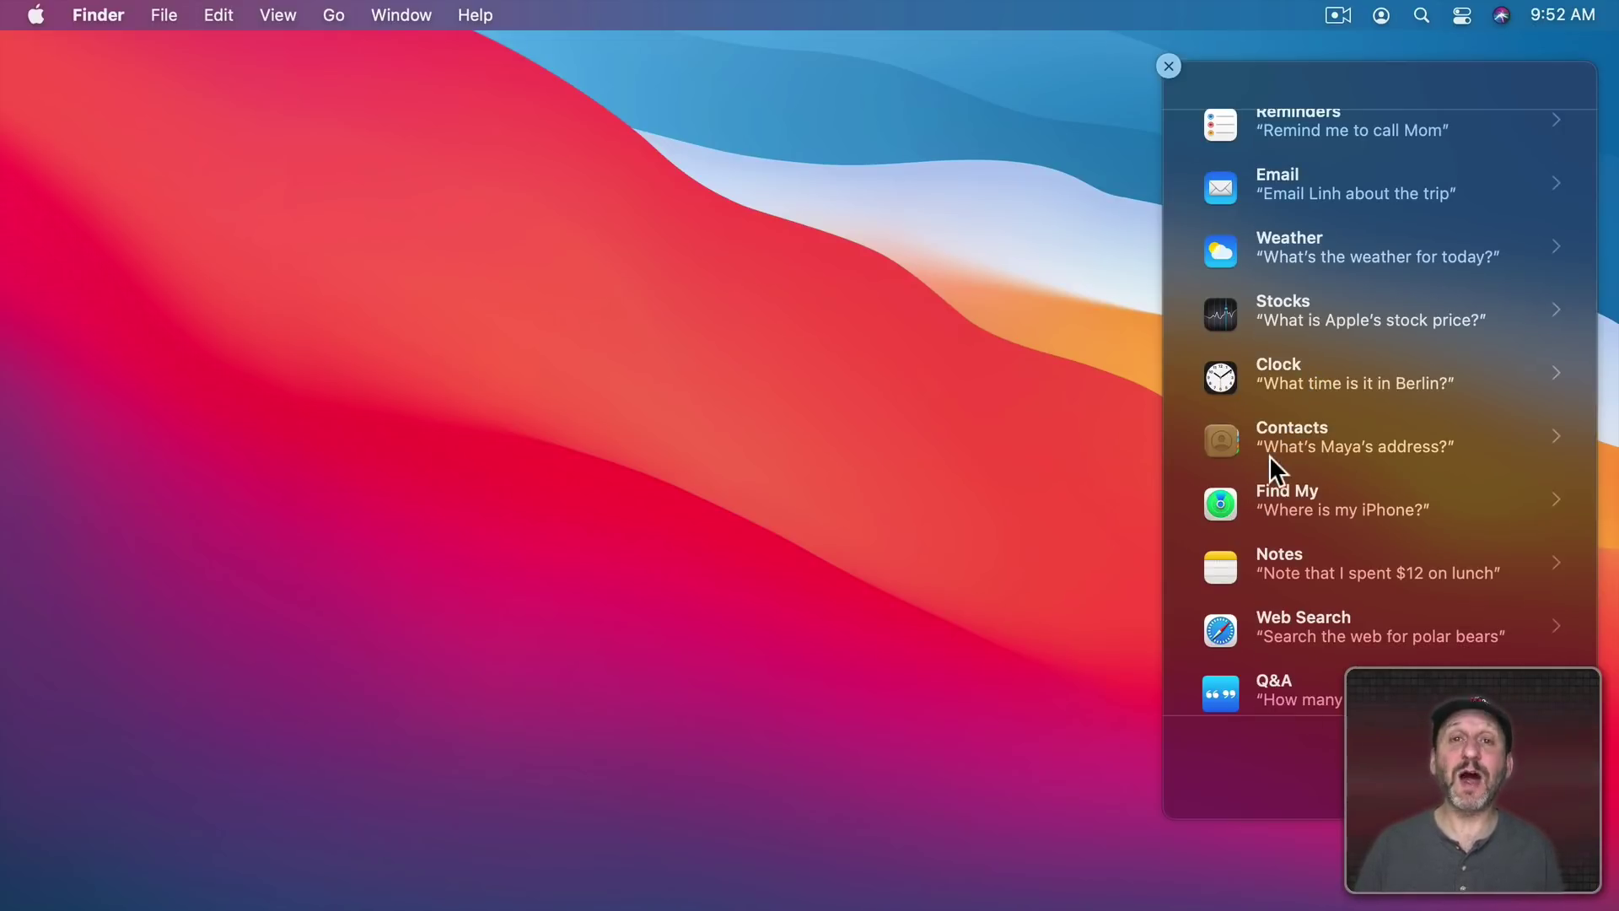
{"action": "scroll", "coordinate": [1261, 561], "scroll_direction": "down", "scroll_amount": 3}
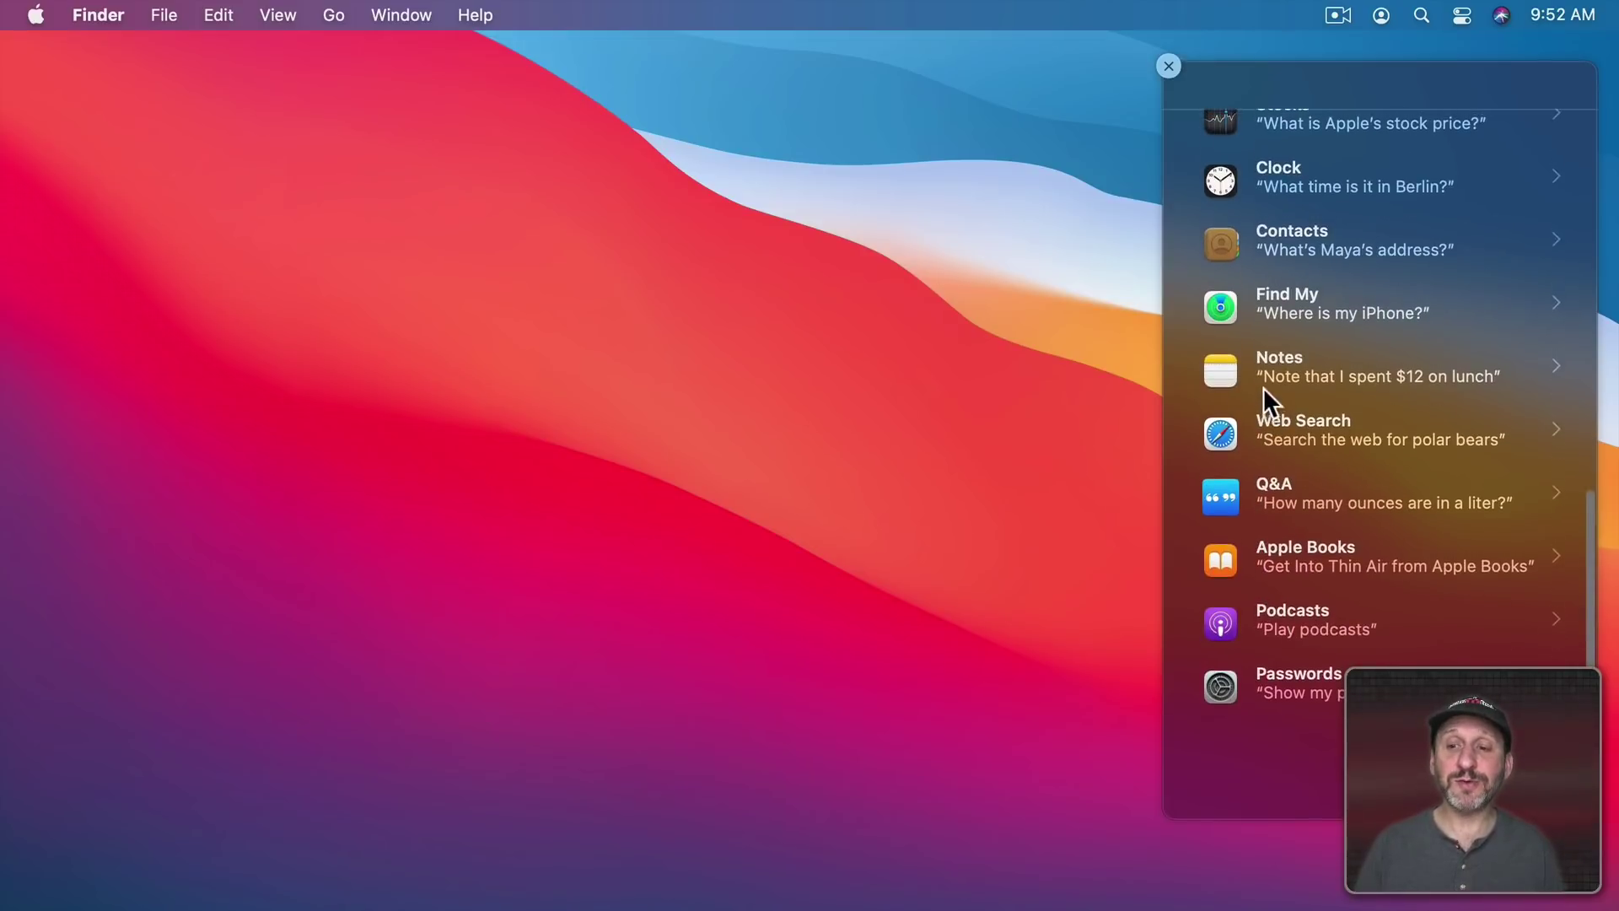
{"action": "left_click", "coordinate": [1284, 498]}
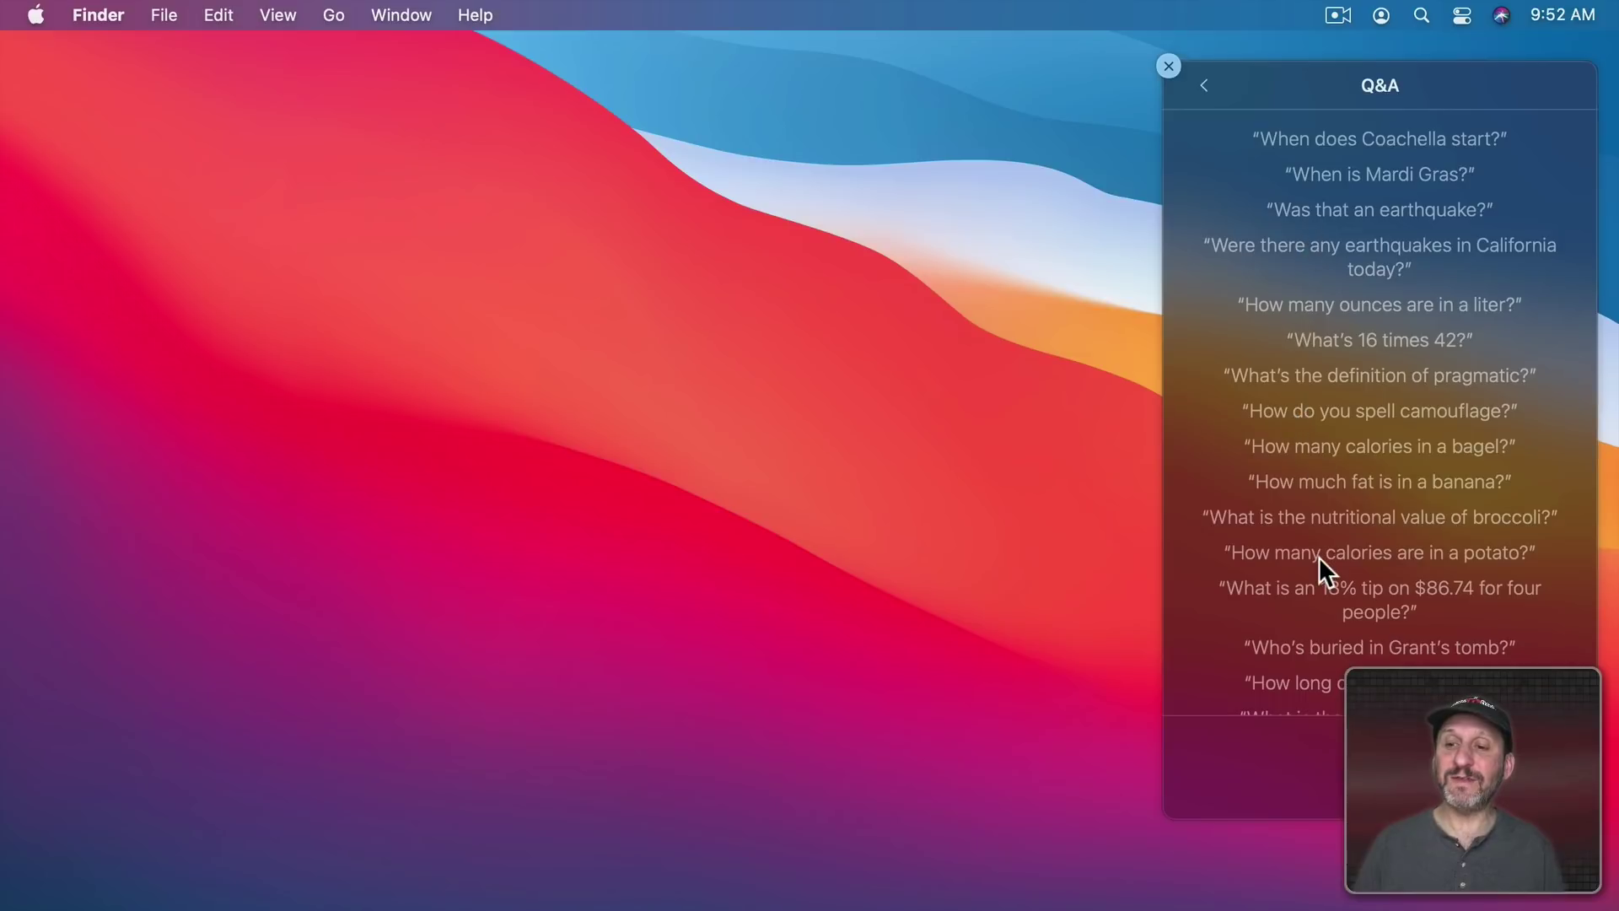
{"action": "scroll", "coordinate": [1320, 559], "scroll_direction": "down", "scroll_amount": 10}
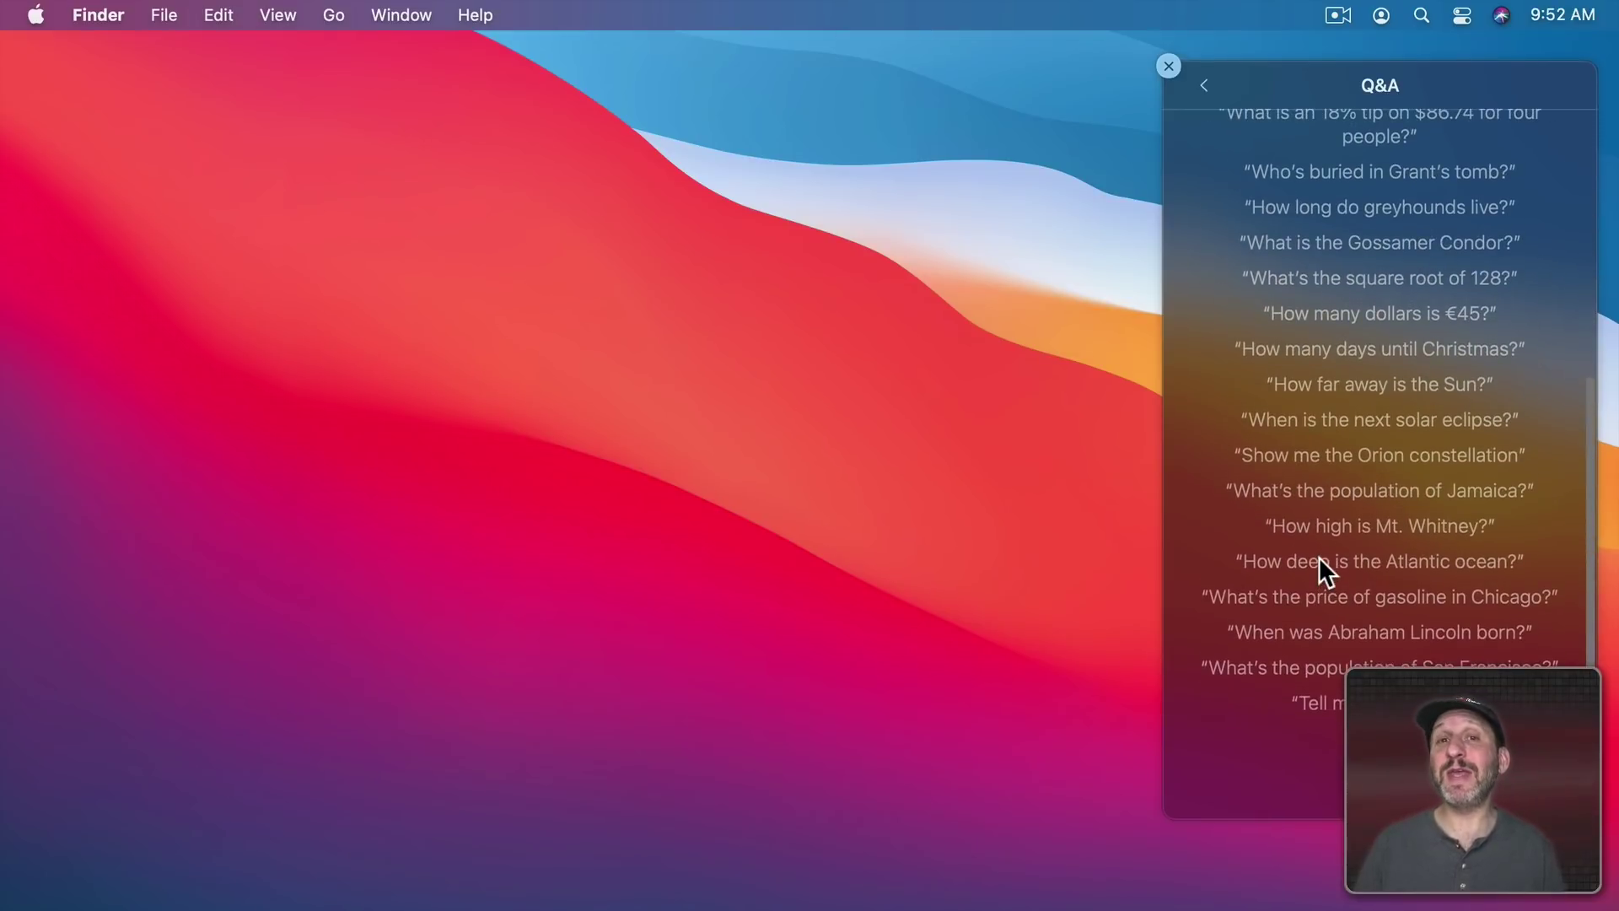
{"action": "left_click", "coordinate": [1217, 123]}
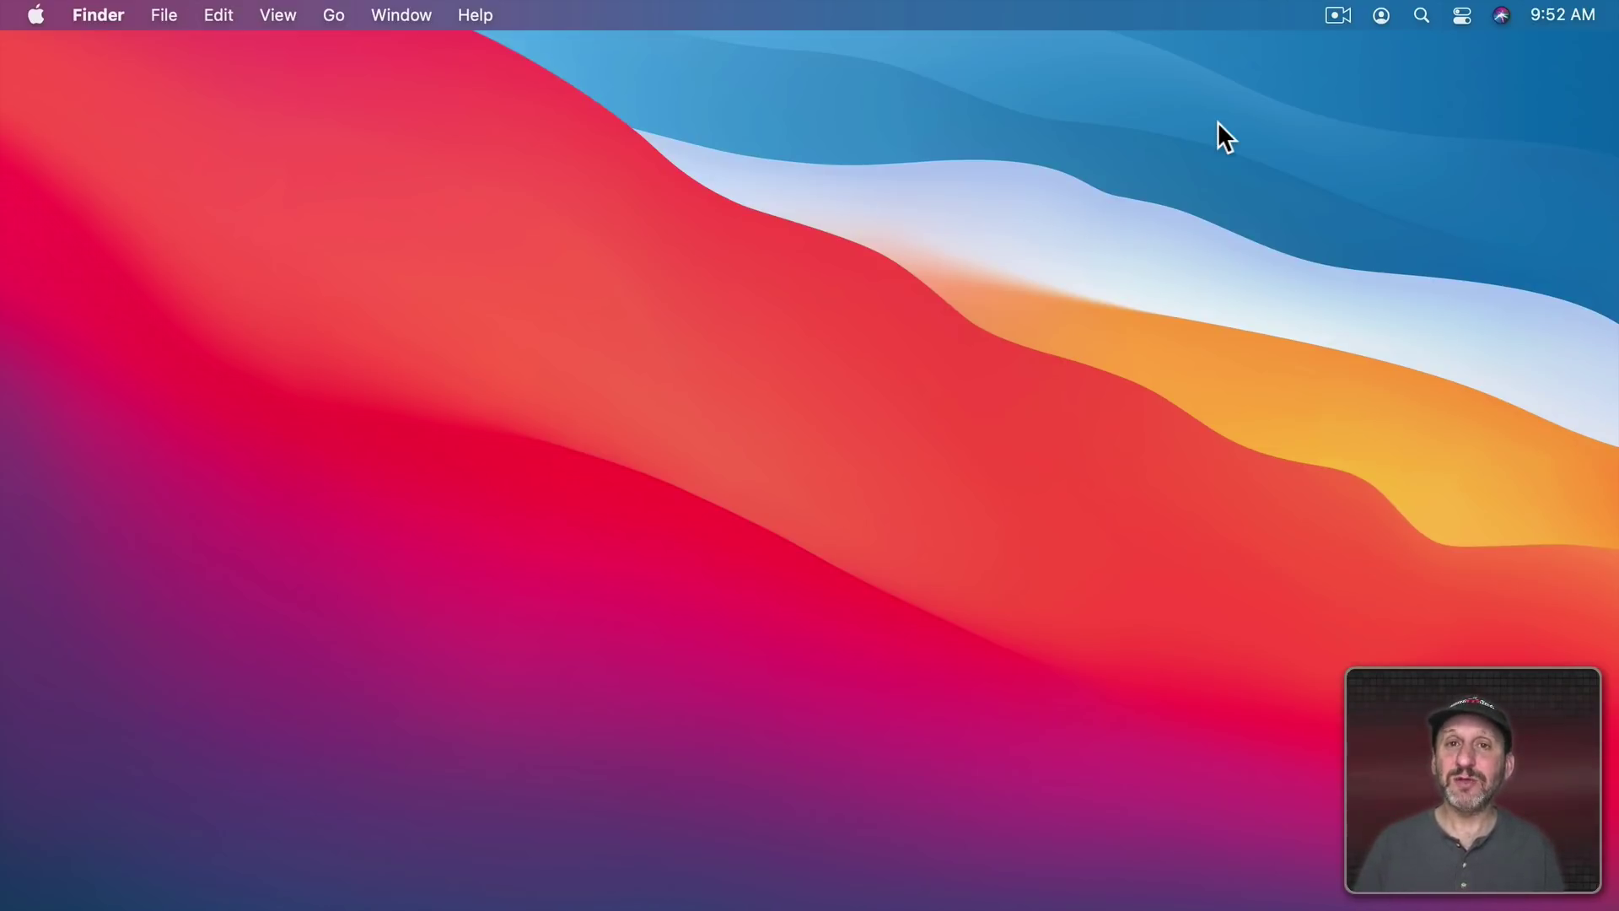
Step: Ask Siri to calculate 4623×815 and to convert 72 miles to kilometers, and start another request
{"action": "left_click", "coordinate": [1501, 17]}
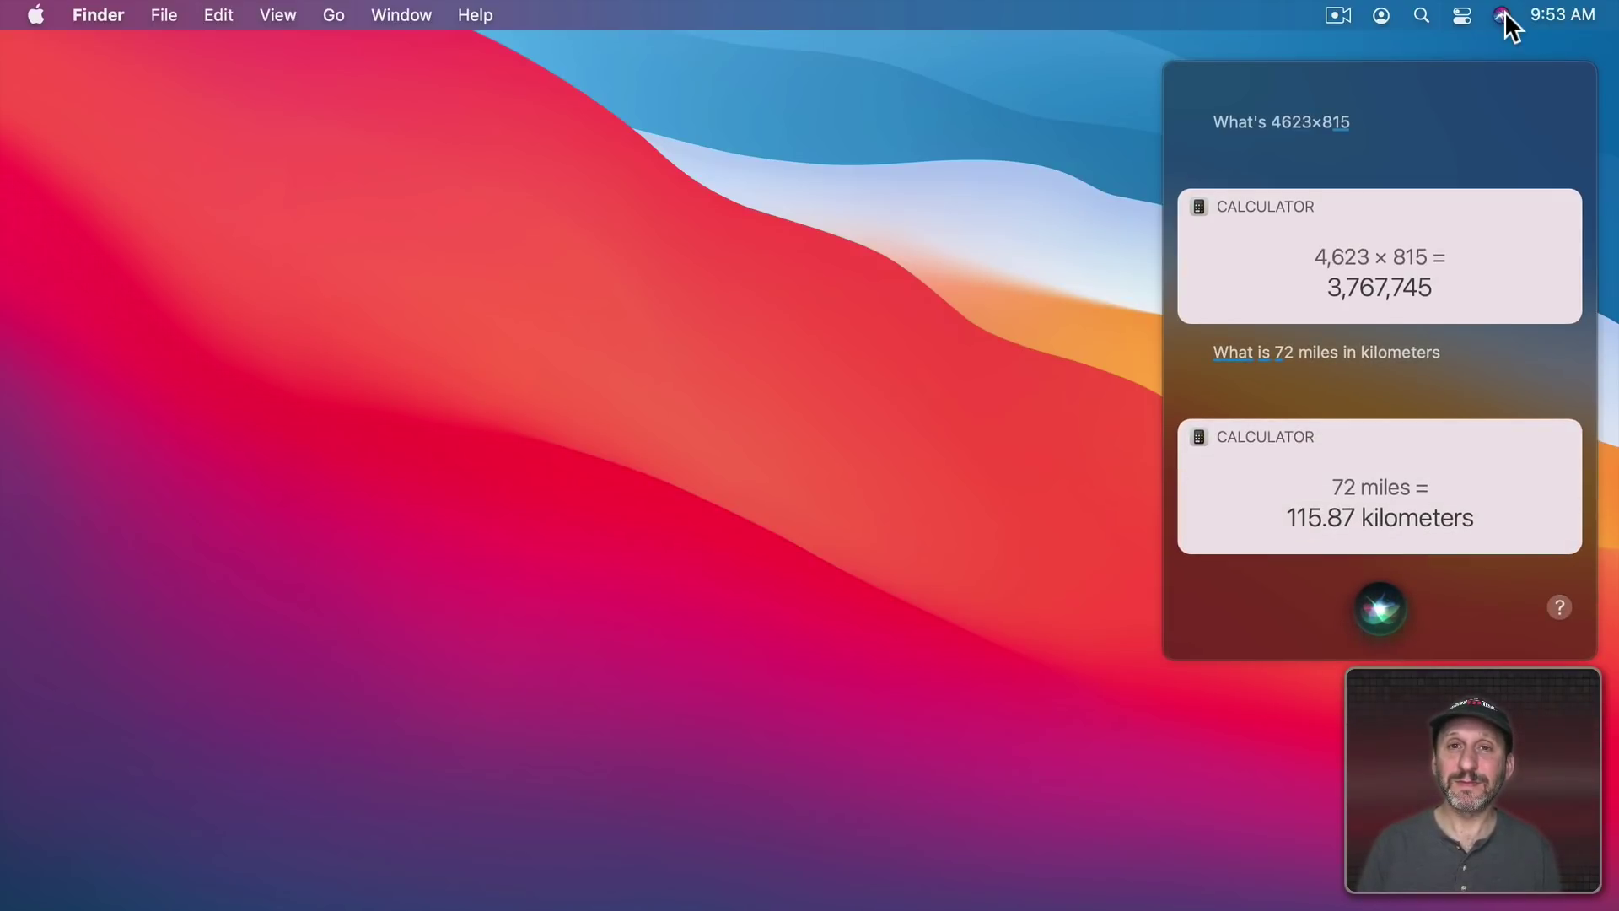
{"action": "left_click", "coordinate": [1504, 12]}
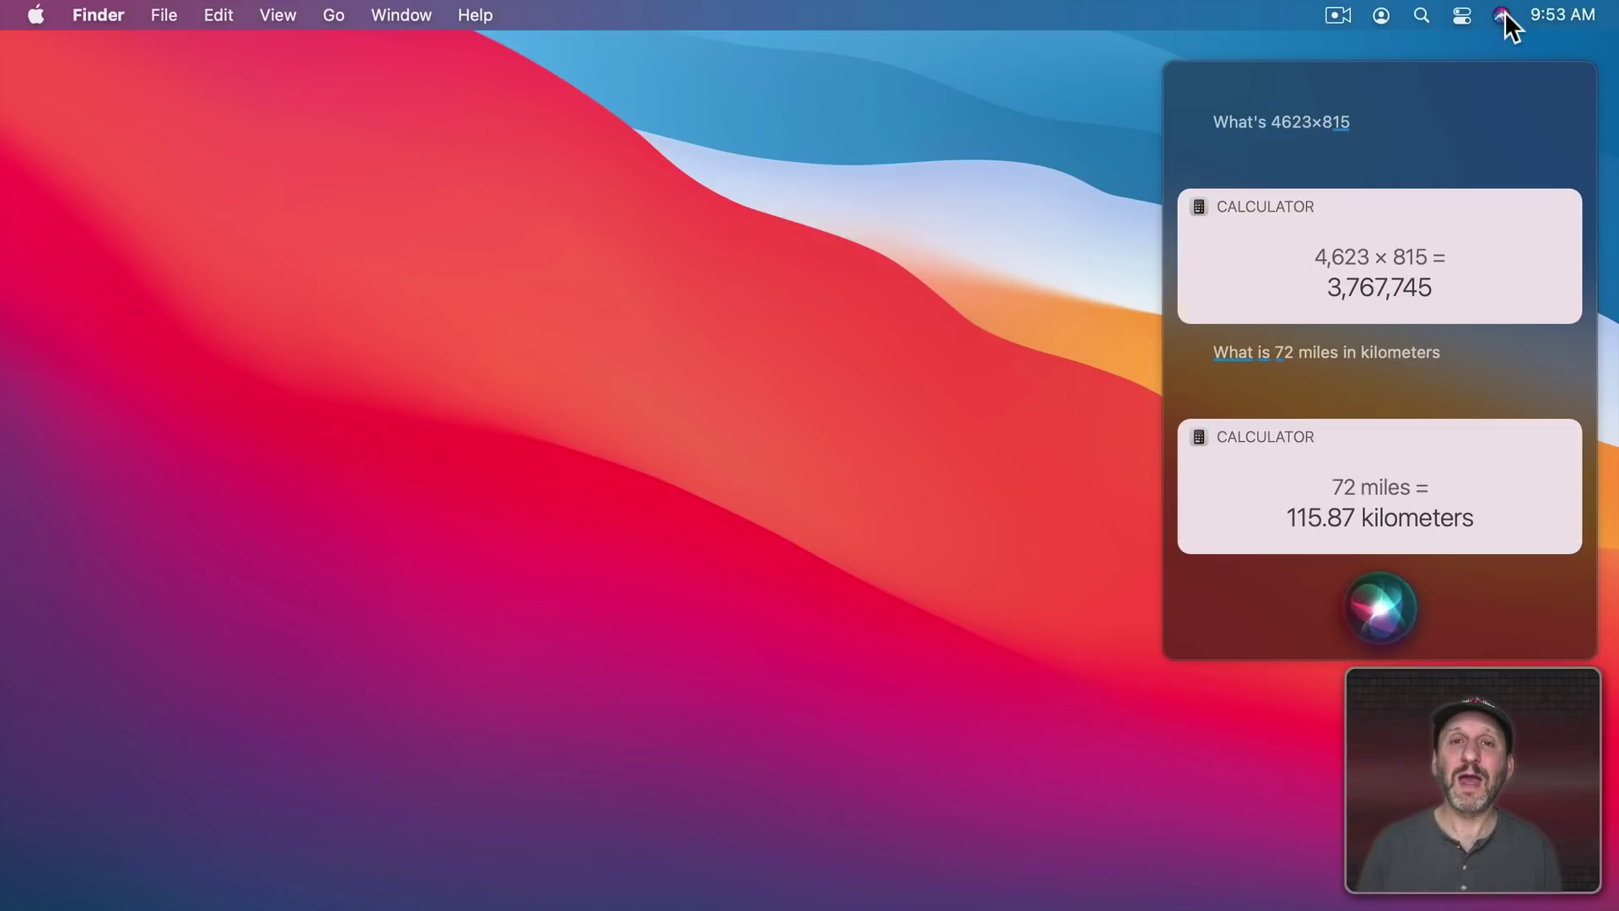